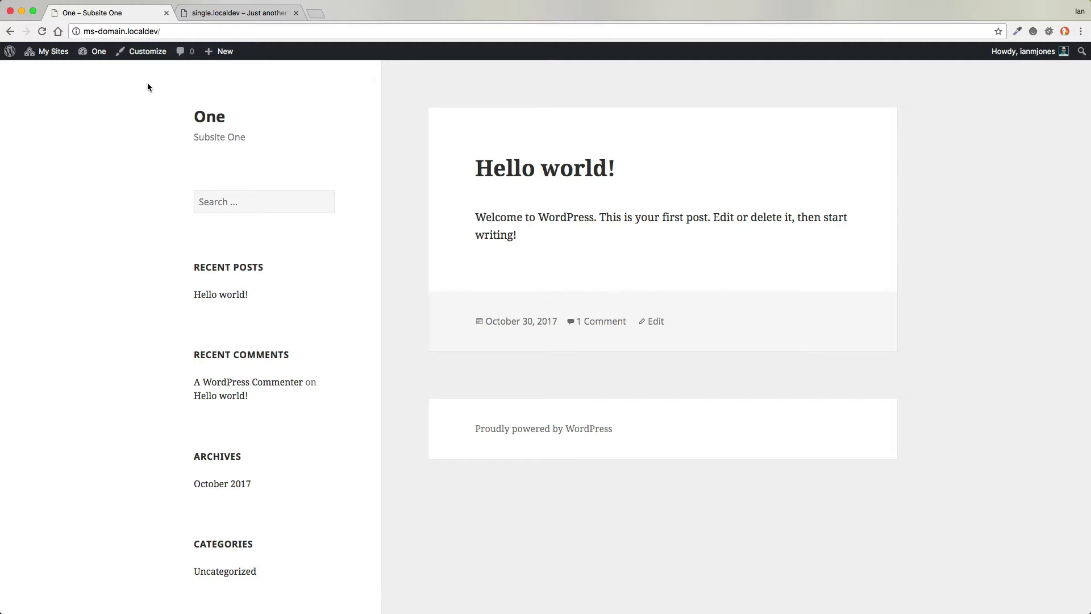
- View the front pages of multisite subsites Two and Three
mouse_move(40, 53)
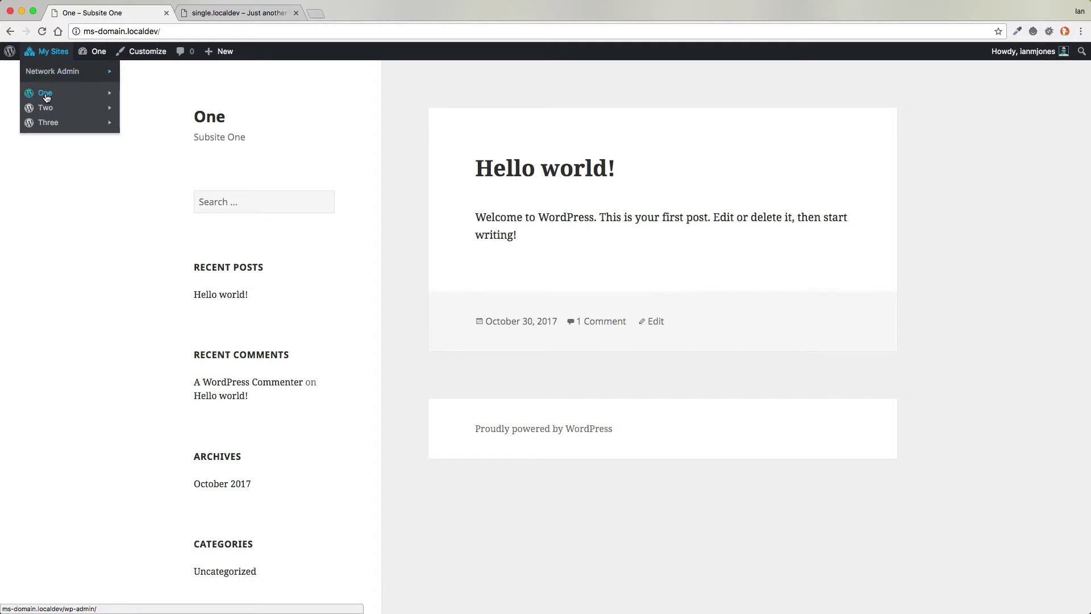
mouse_move(46, 108)
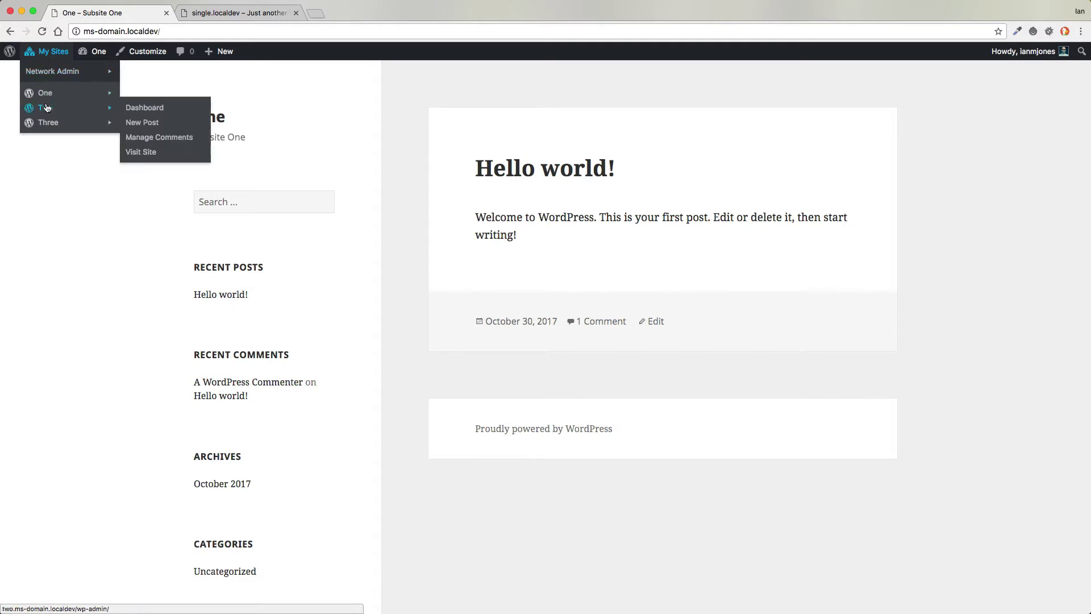
left_click(141, 153)
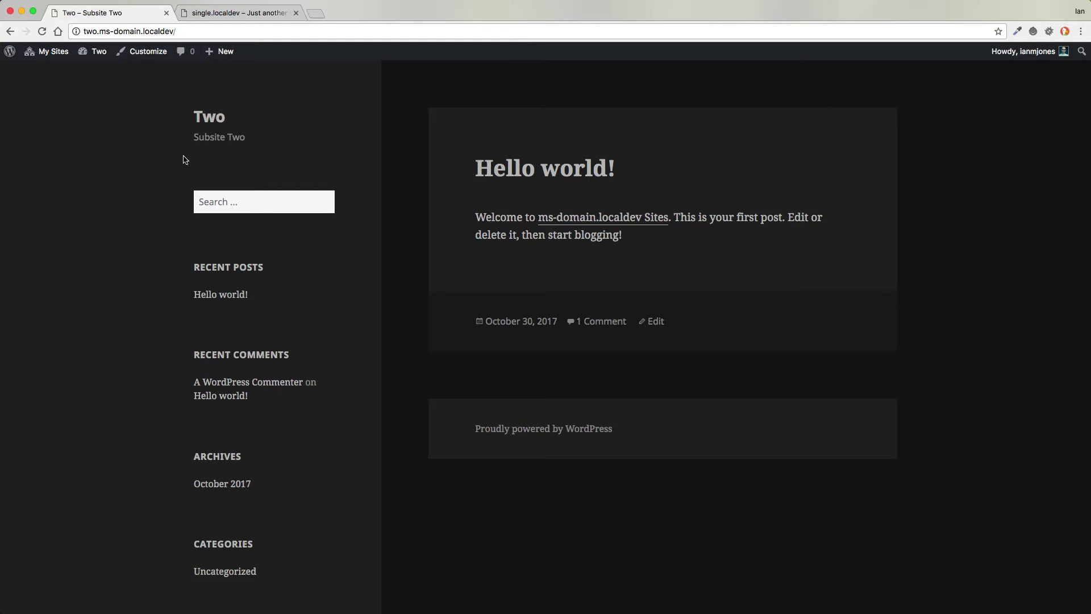
mouse_move(51, 53)
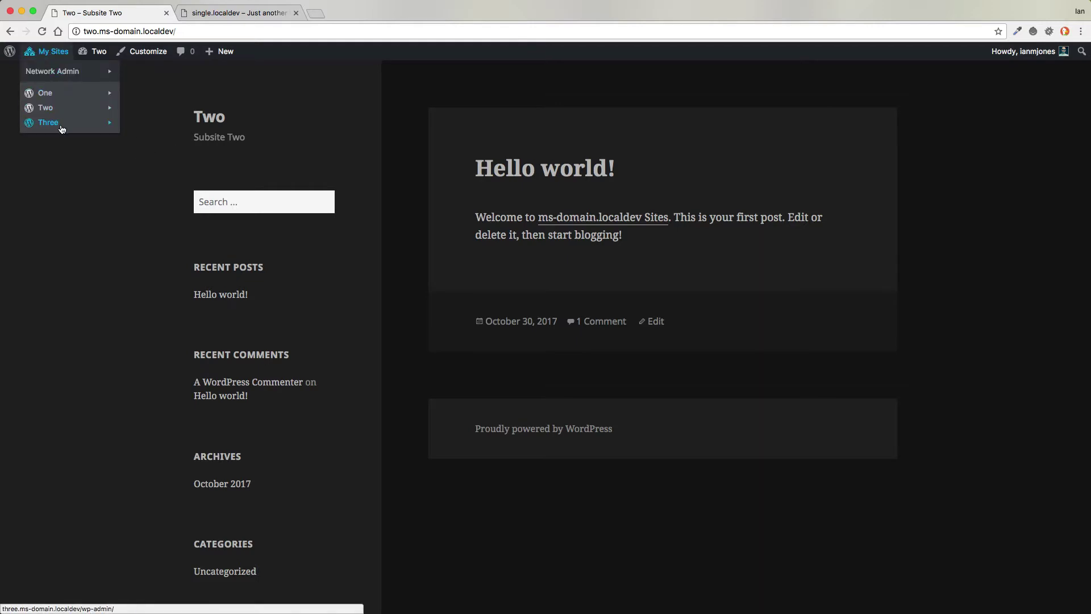
mouse_move(60, 124)
left_click(137, 168)
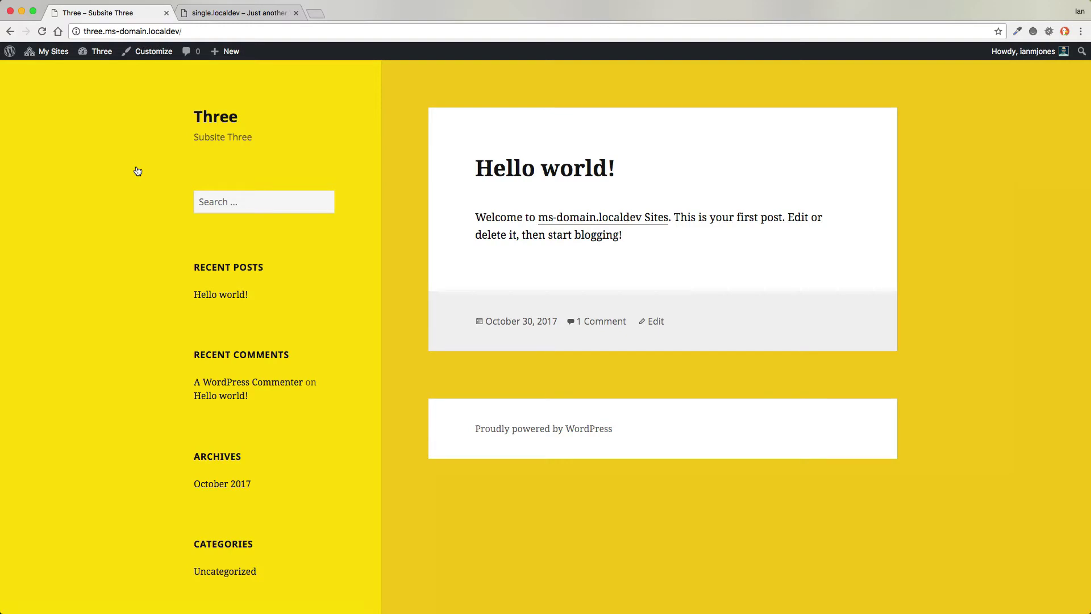
- Switch to single.localdev and open its admin Dashboard
left_click(206, 14)
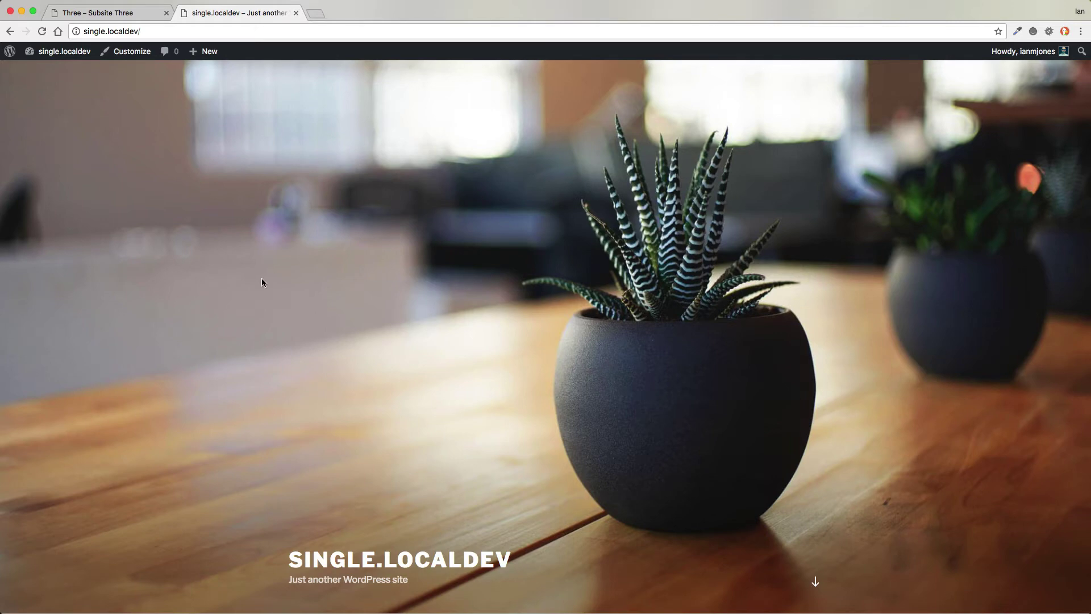
scroll(261, 279, "down", 10)
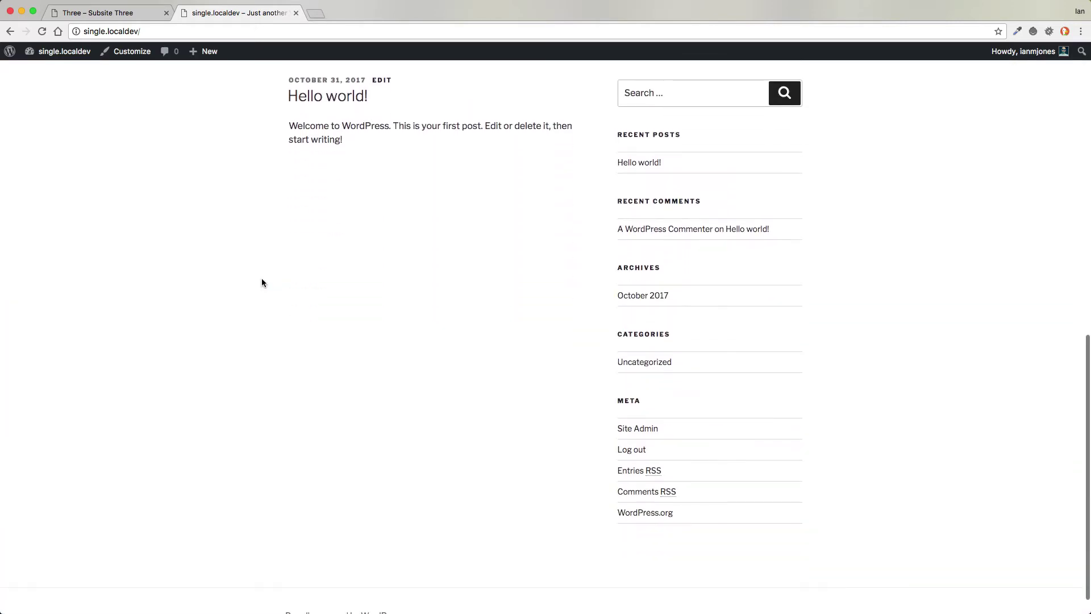
scroll(261, 282, "up", 10)
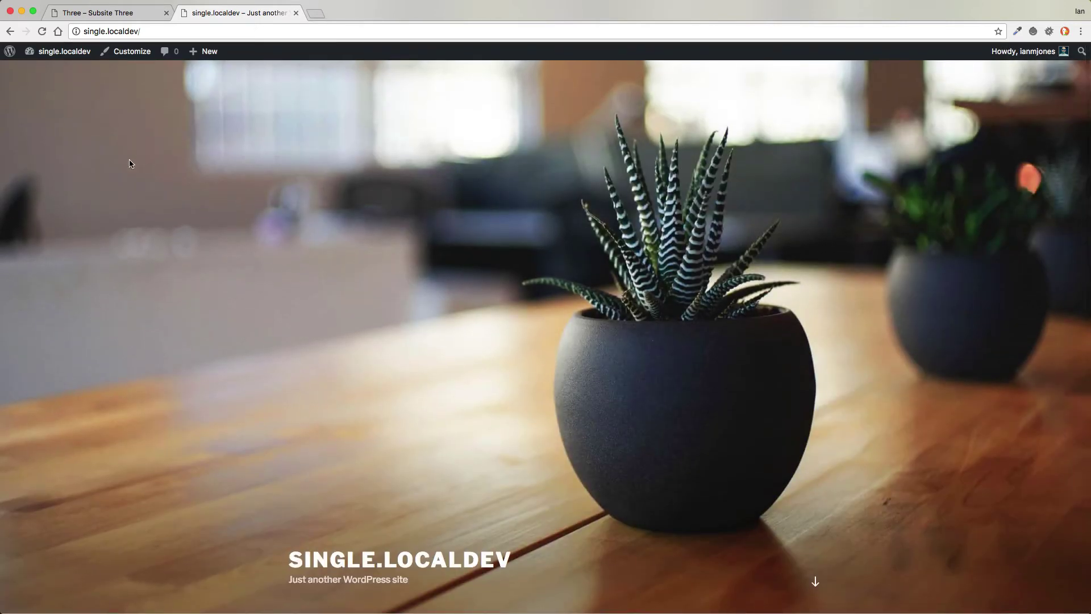
mouse_move(65, 53)
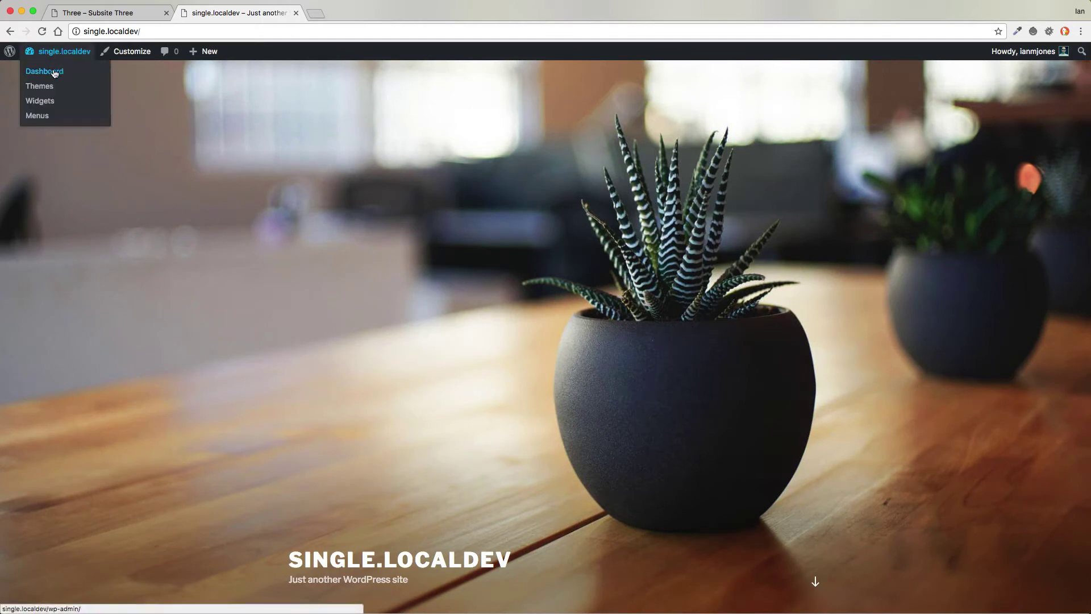
left_click(55, 73)
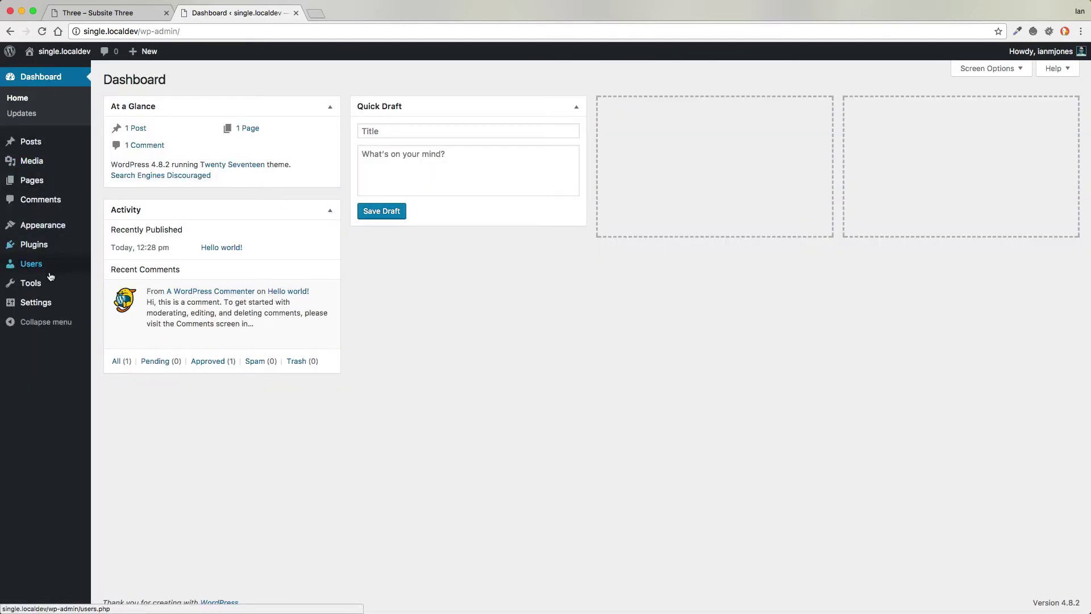
- Open Migrate DB Pro on the single site and choose Pull
mouse_move(51, 286)
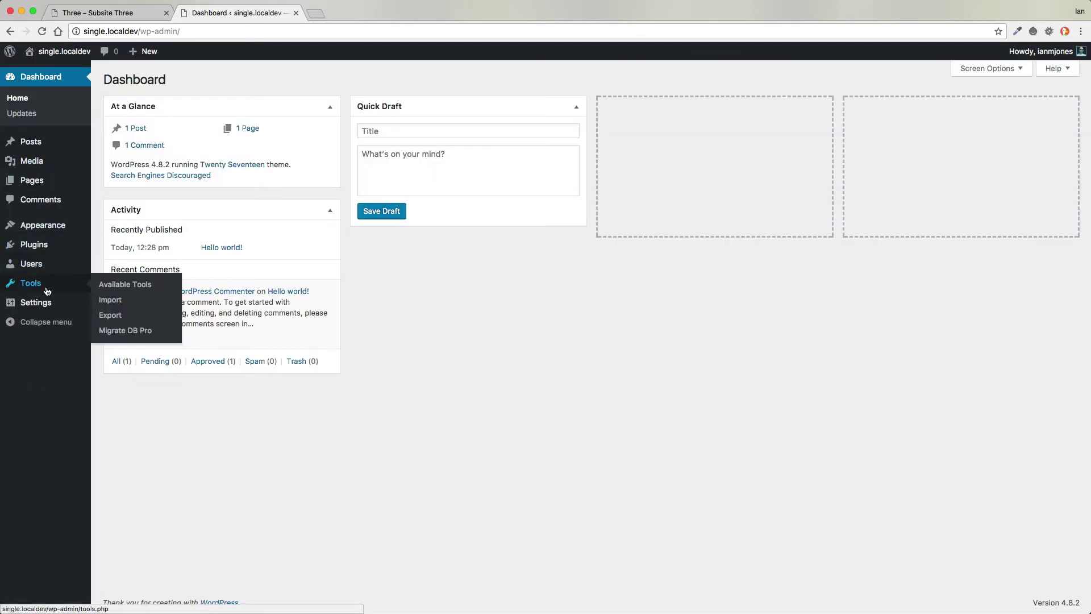
left_click(121, 332)
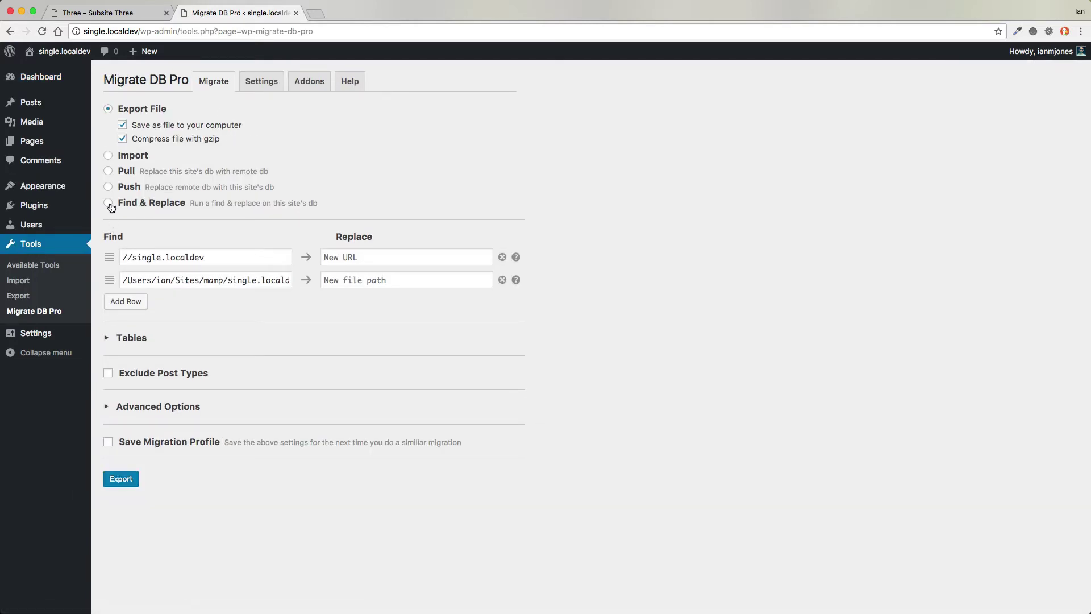
left_click(107, 171)
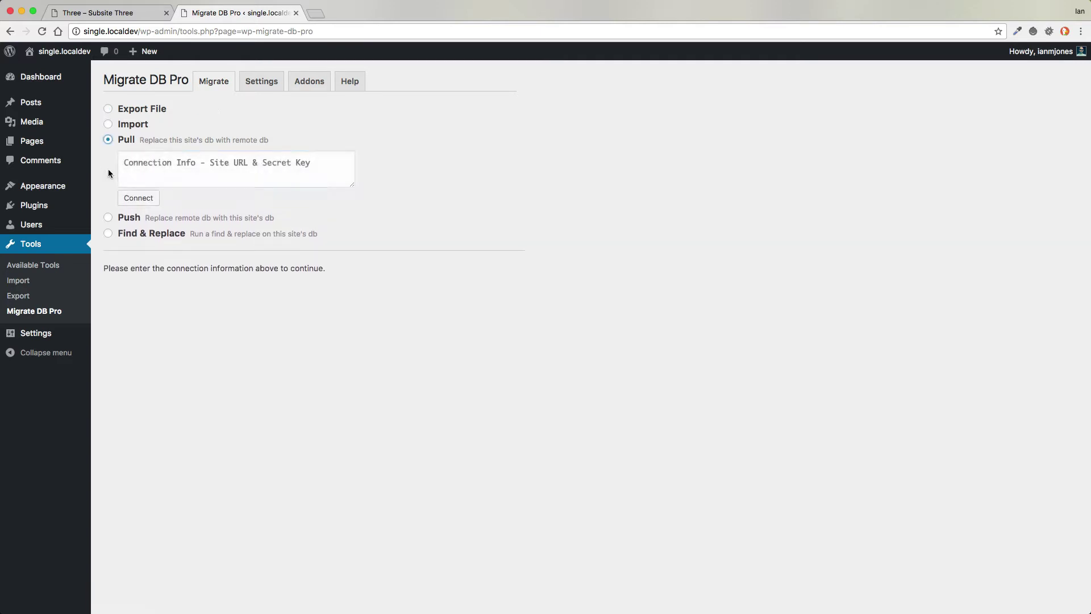
- Copy the multisite network's Migrate DB Pro connection info from its Settings tab
left_click(111, 12)
mouse_move(44, 52)
mouse_move(54, 75)
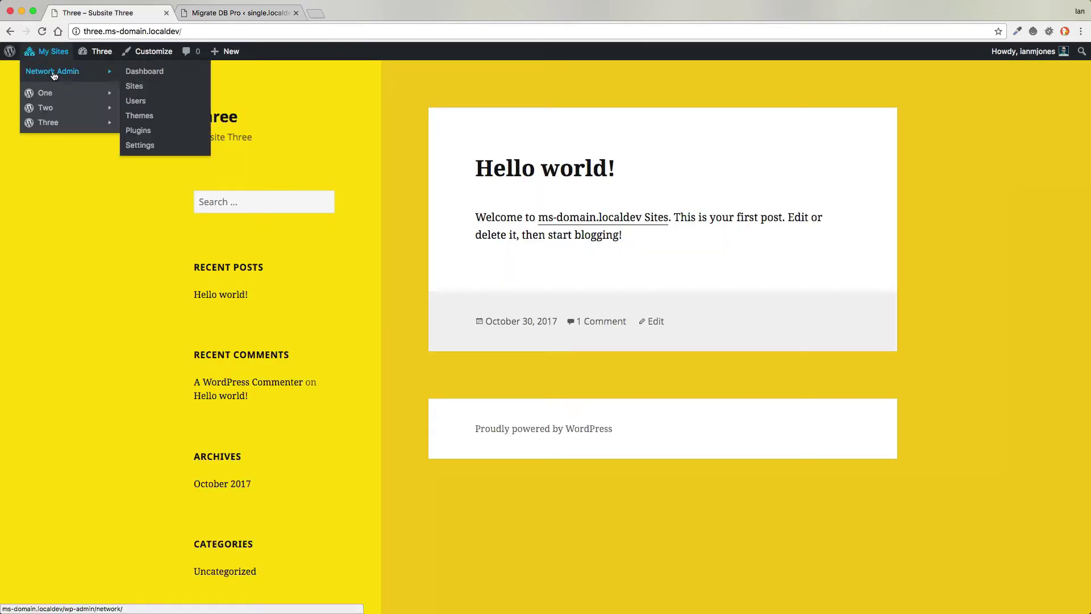
left_click(135, 72)
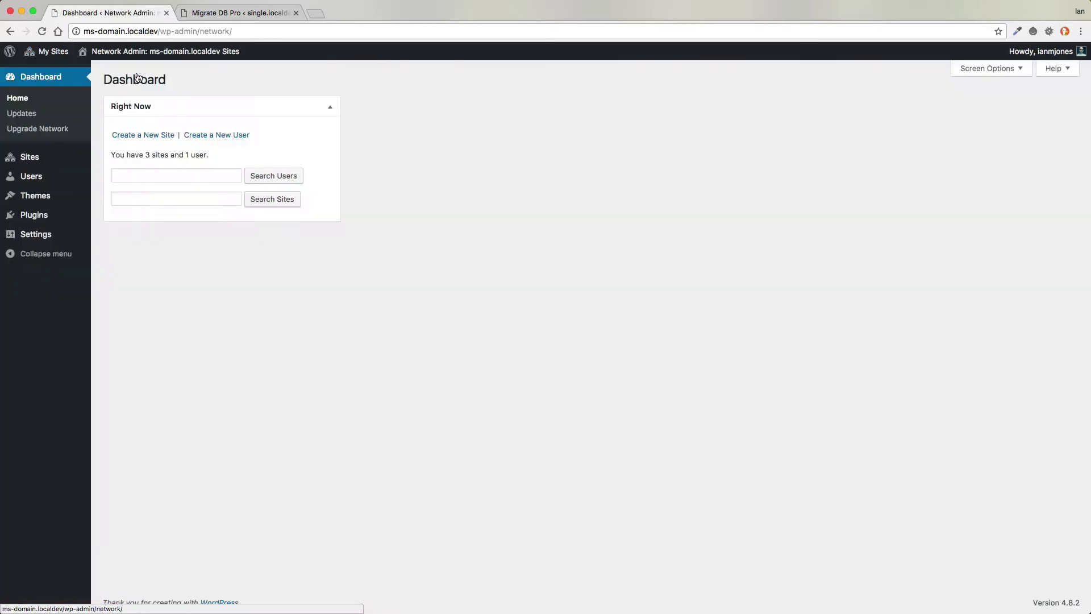
mouse_move(36, 236)
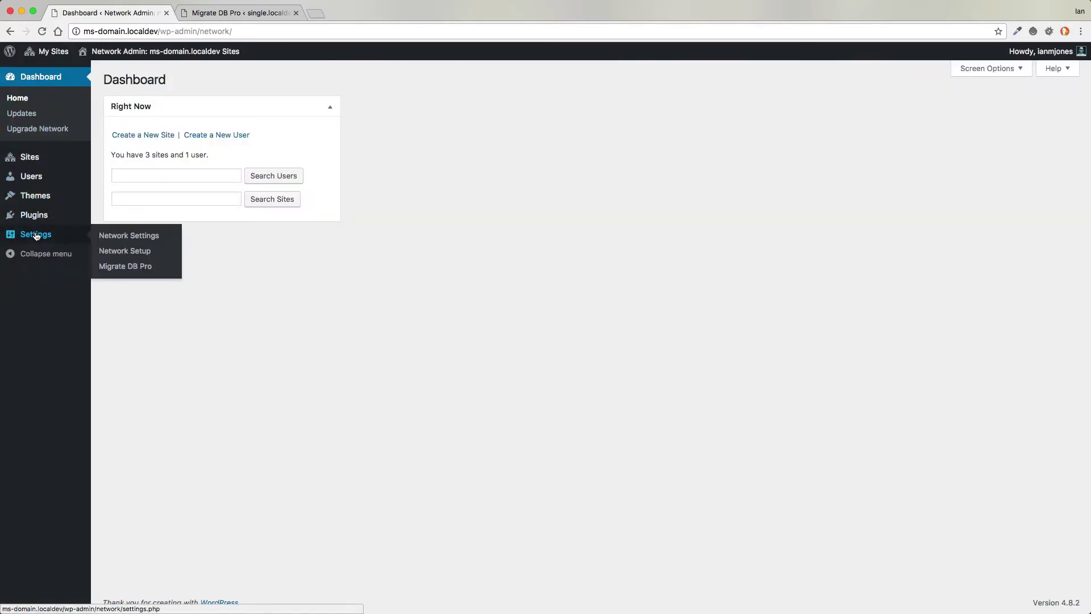
left_click(131, 267)
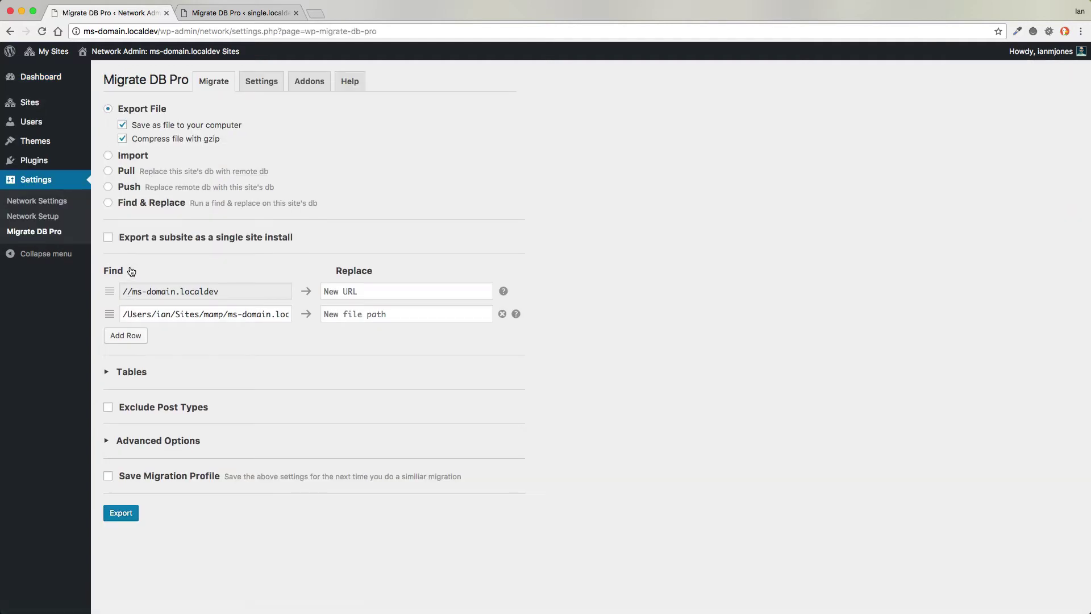
left_click(261, 84)
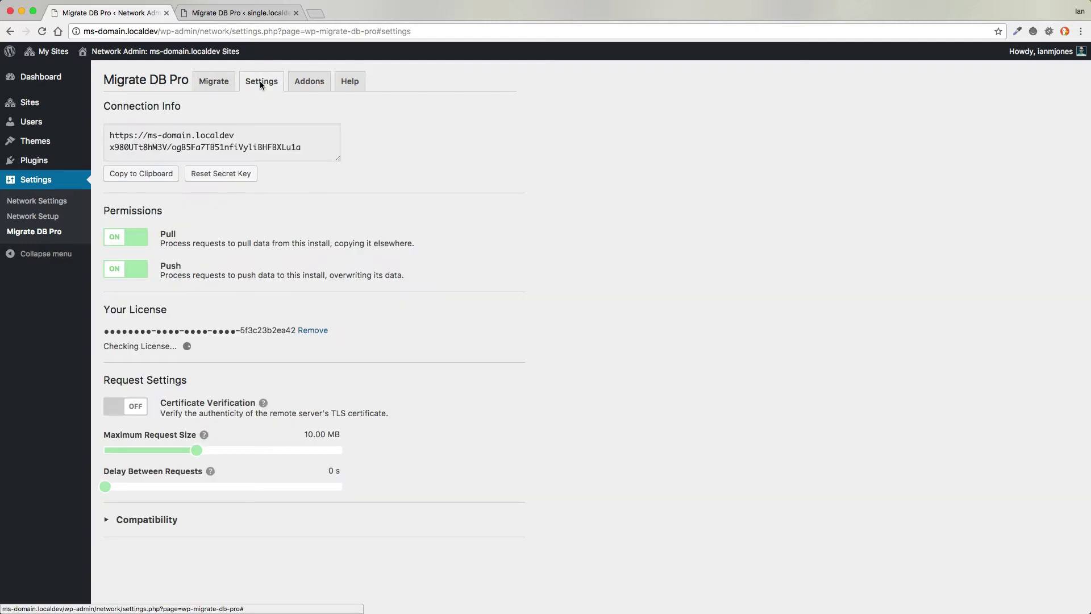
left_click(140, 176)
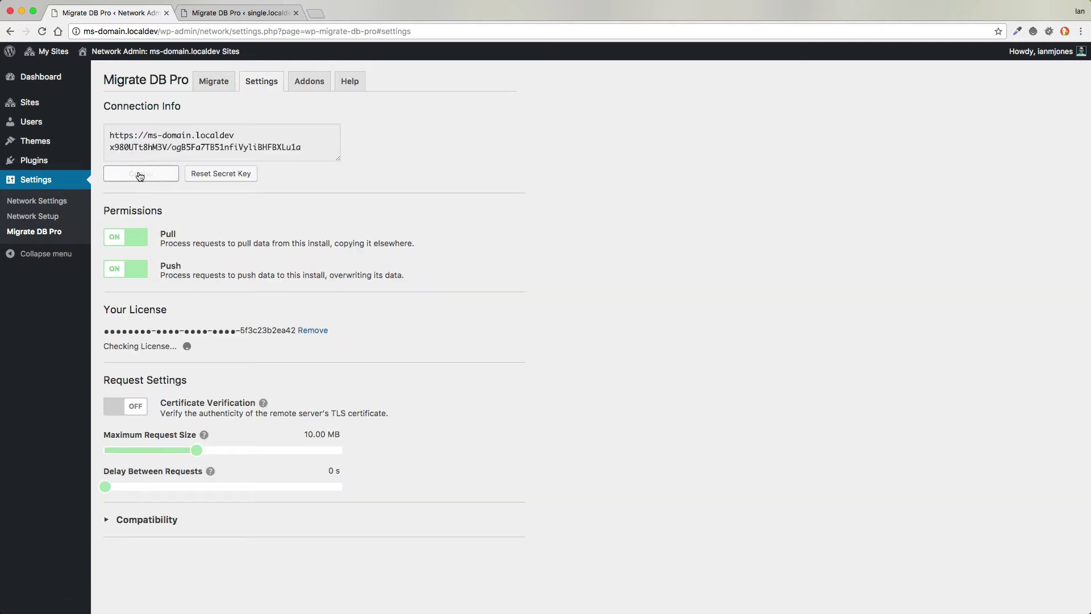
- Paste the network connection info and pull only from subsite three.ms-domain.localdev
left_click(217, 14)
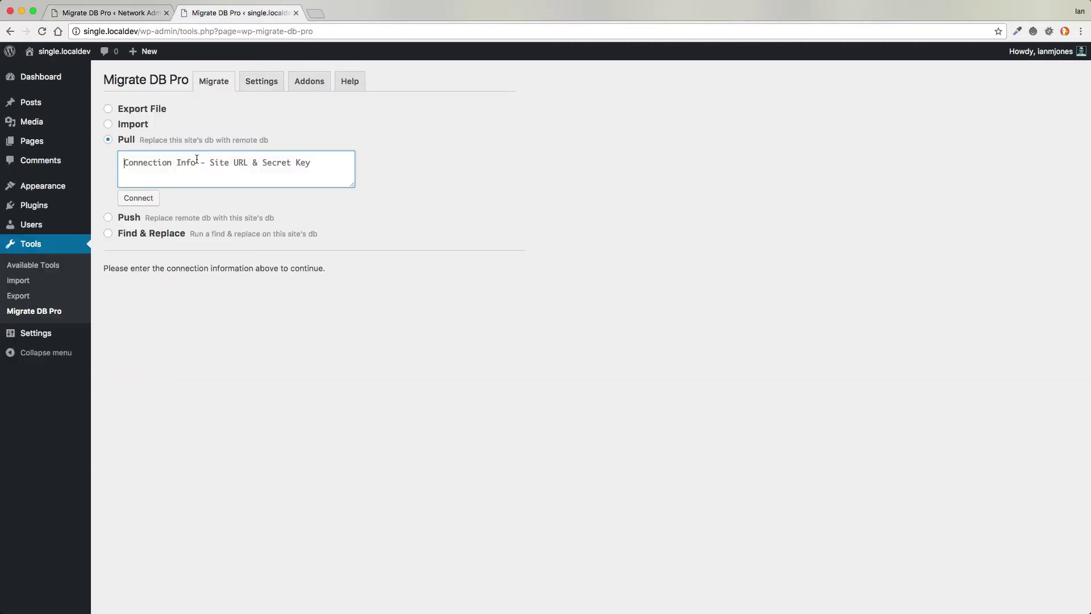
key("super+v")
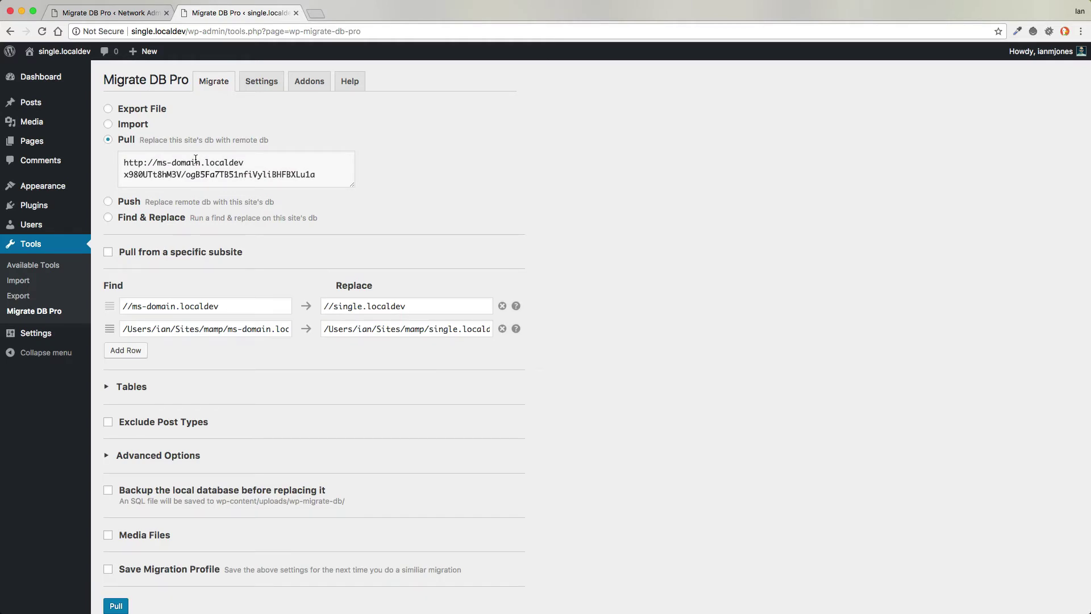
left_click(147, 254)
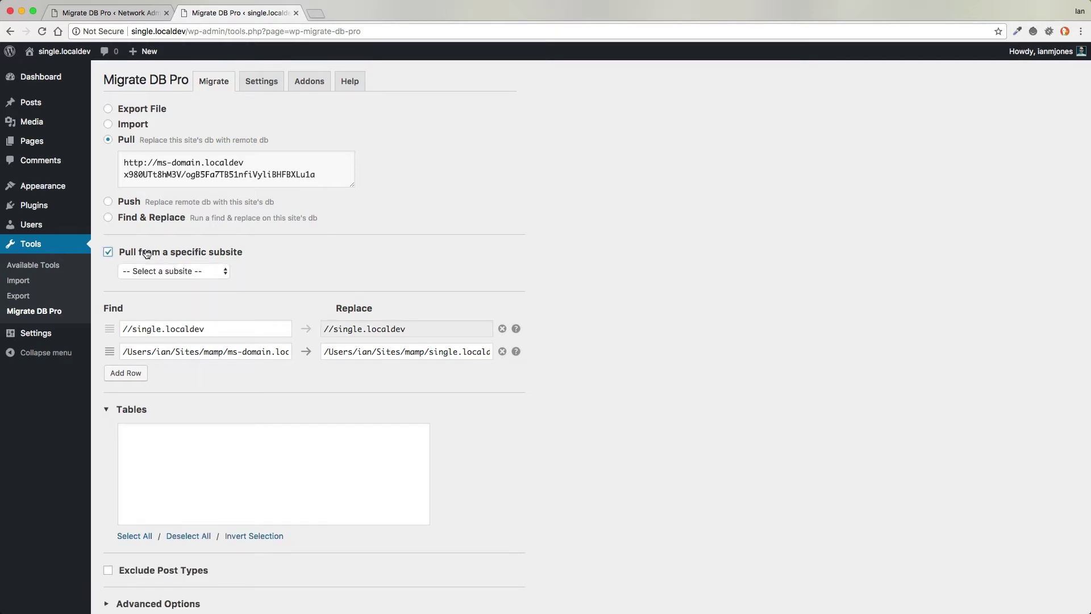
left_click(189, 273)
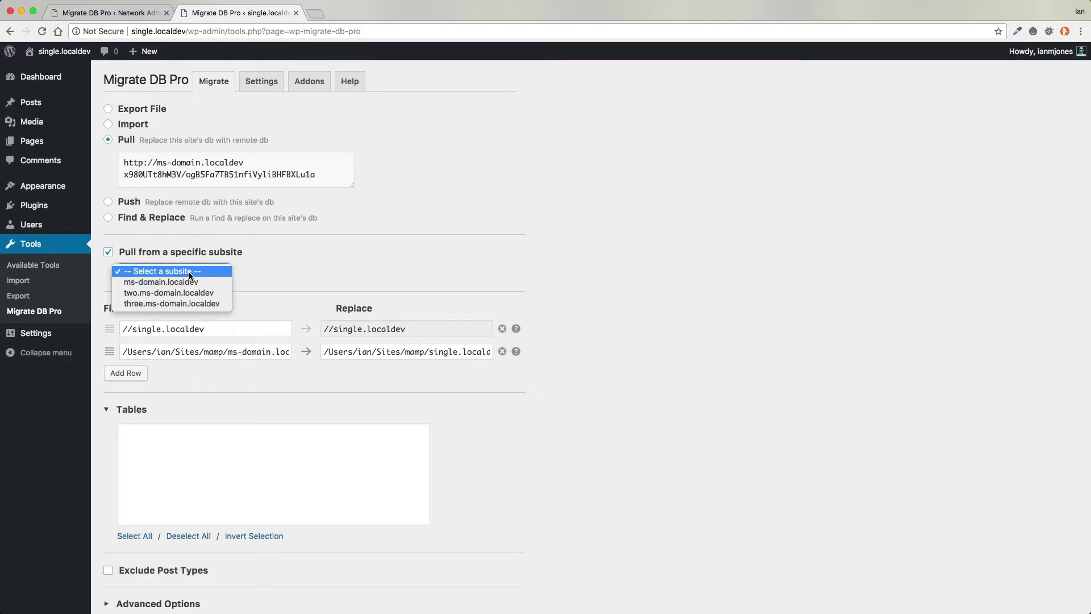
left_click(189, 304)
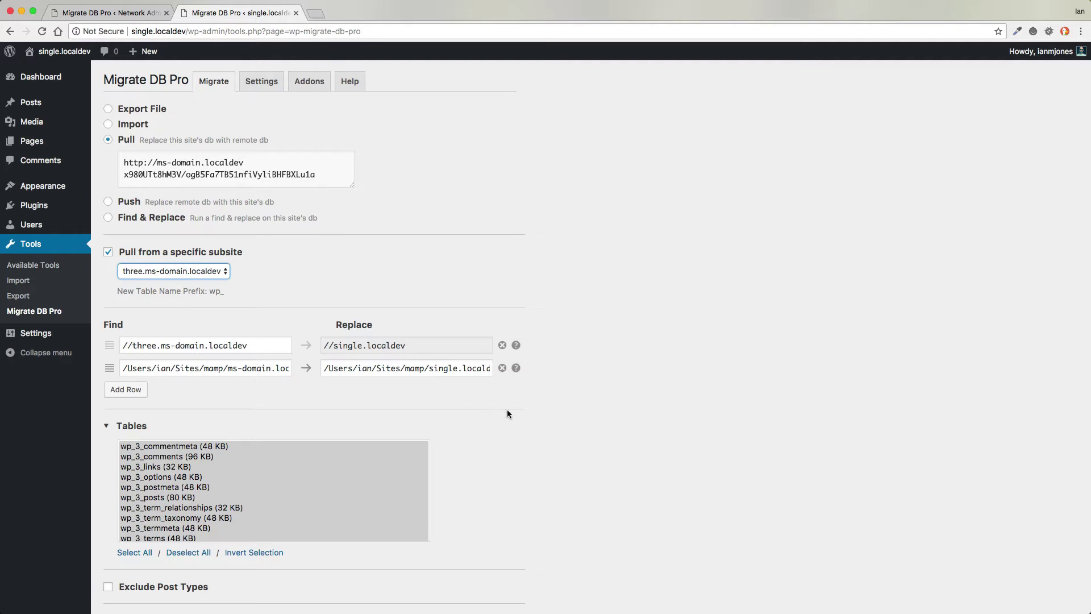
- Back up local tables first and include Media Files set to 'Remove all then download all'
scroll(506, 409, "down", 5)
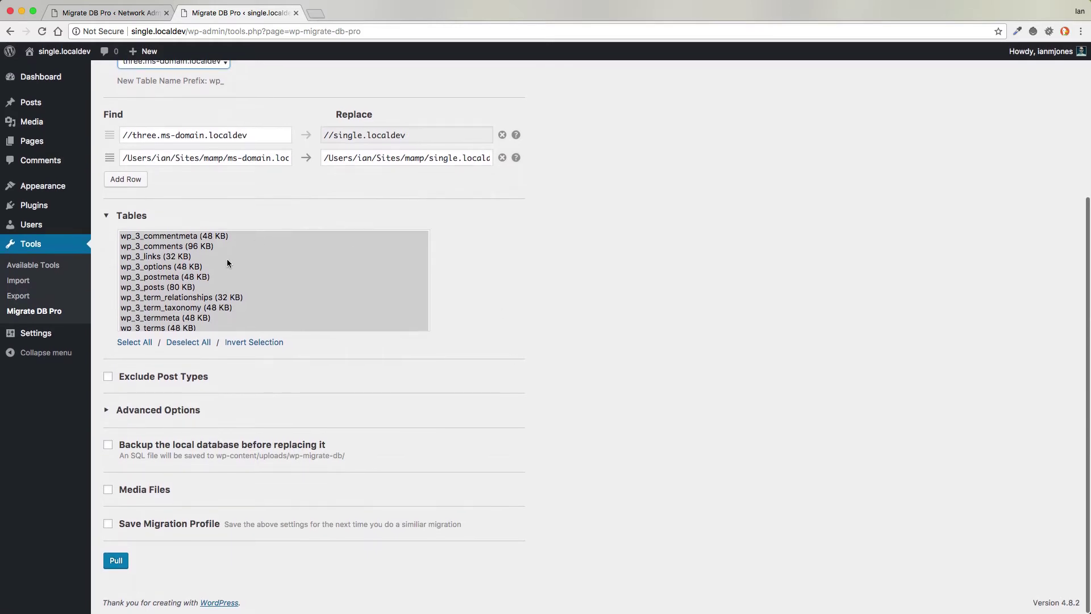
scroll(209, 280, "down", 3)
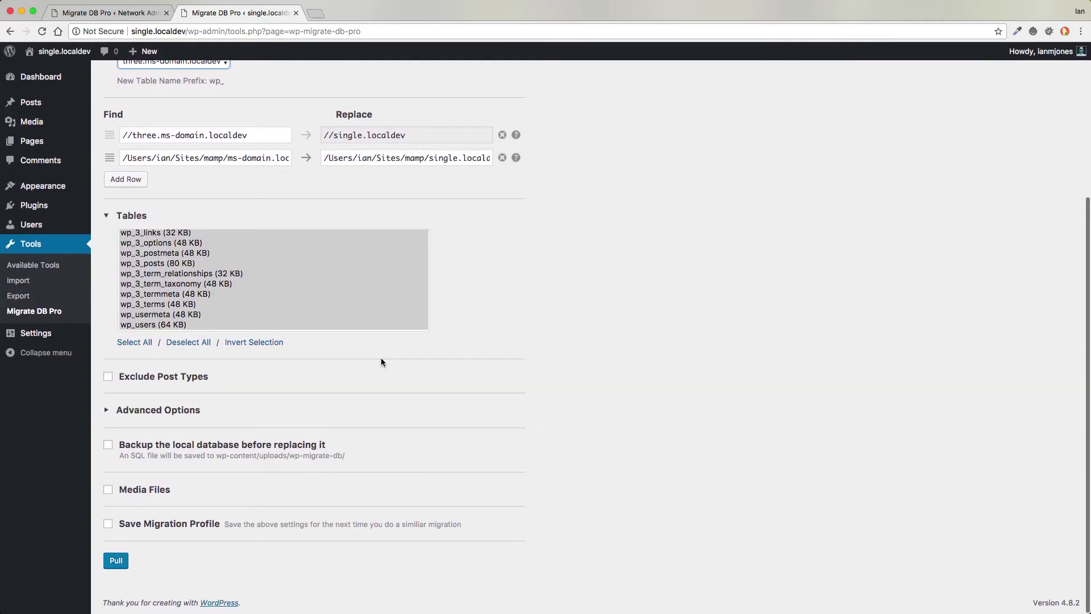
left_click(169, 412)
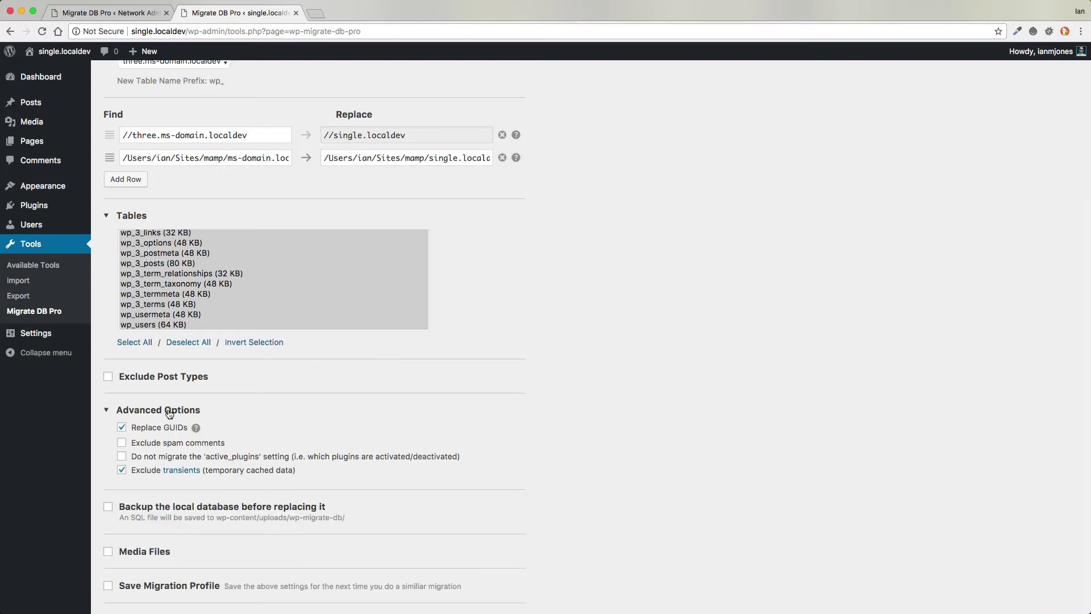
left_click(169, 412)
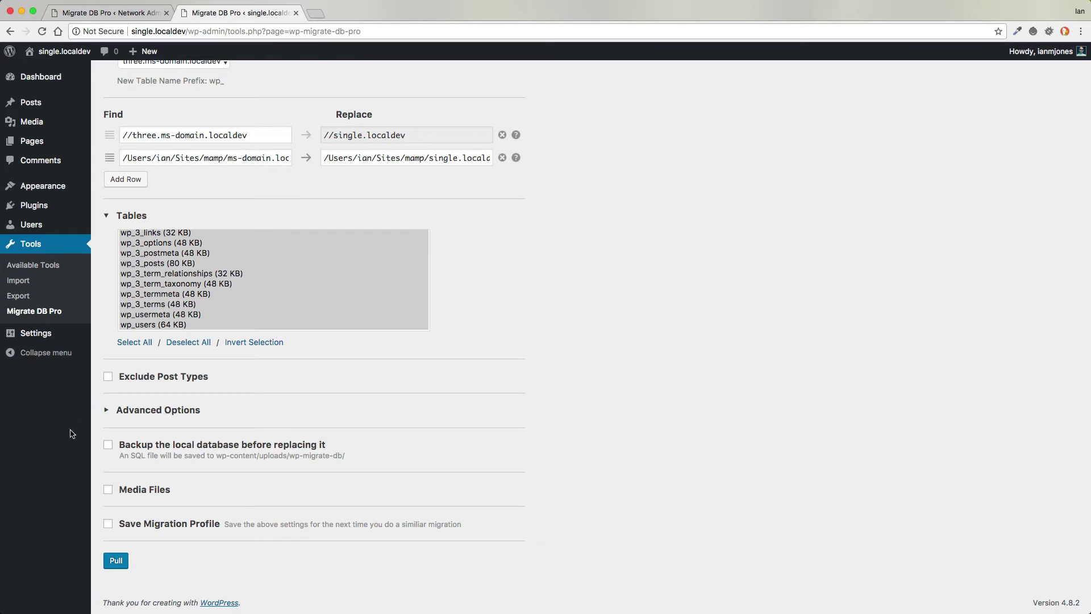
left_click(108, 445)
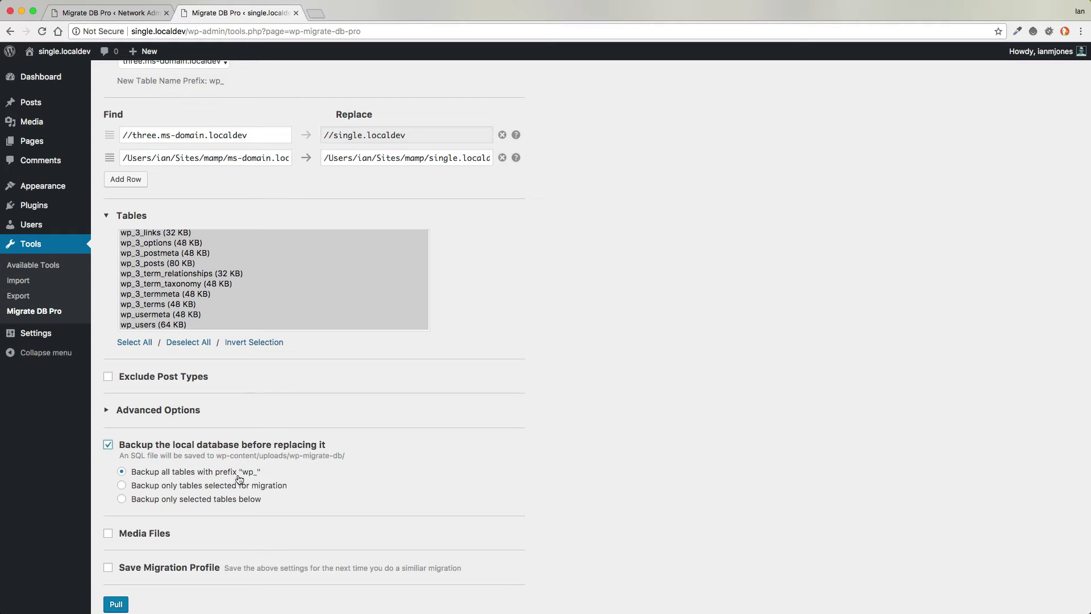
scroll(244, 523, "down", 2)
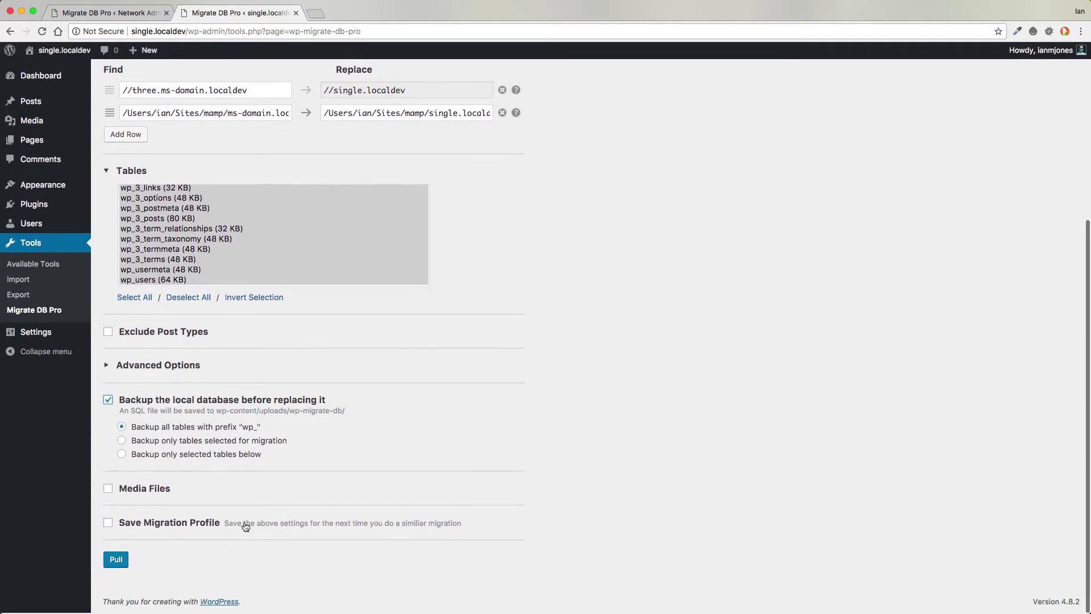
left_click(108, 492)
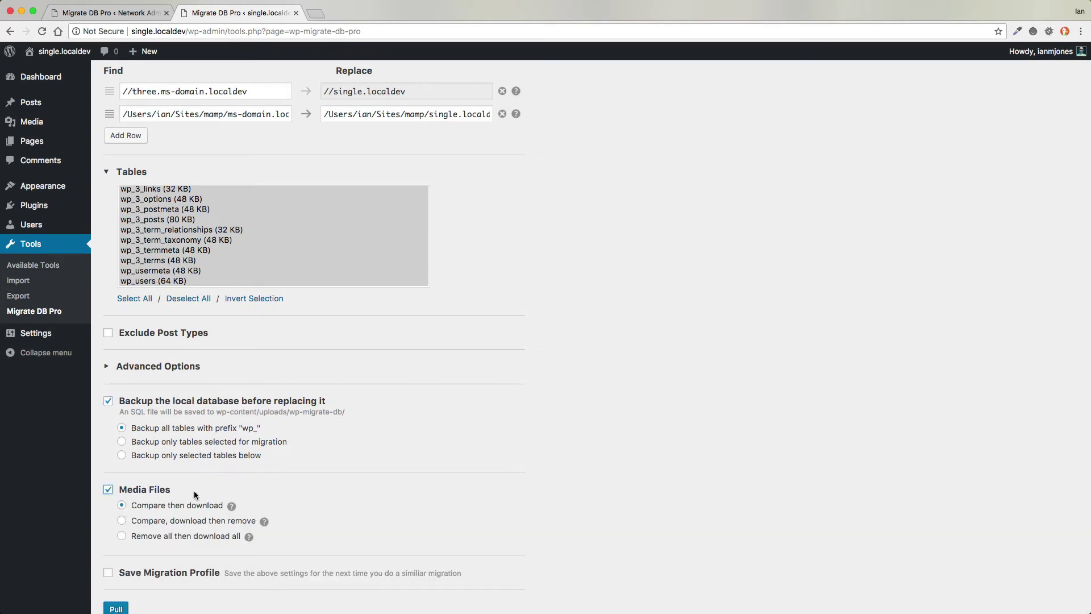
left_click(122, 537)
scroll(59, 511, "down", 2)
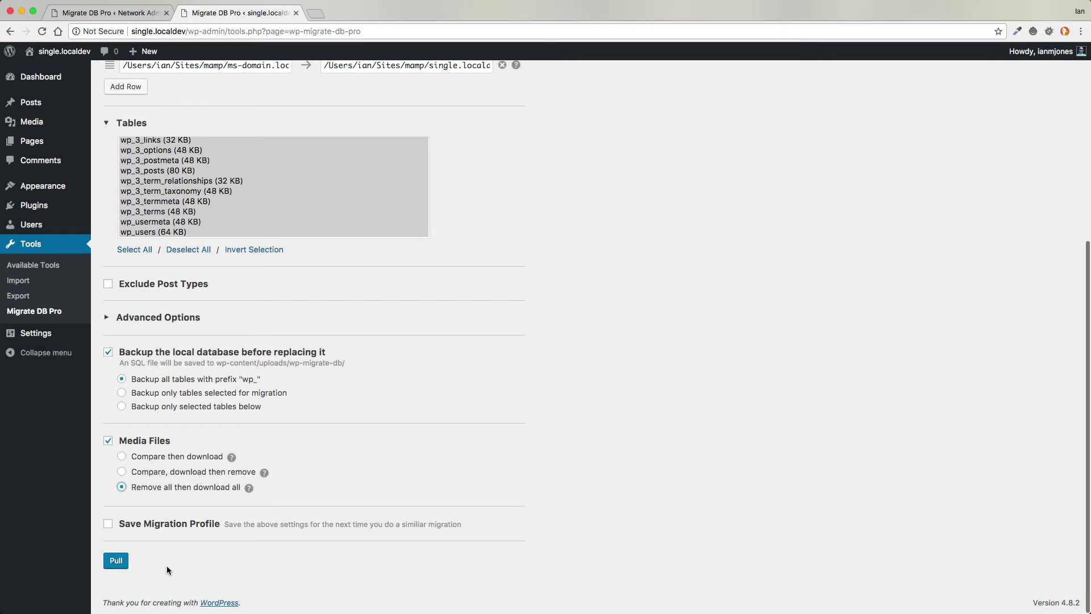
- Run the pull, sign back in with the account credentials, and view the migrated Three front page
left_click(115, 562)
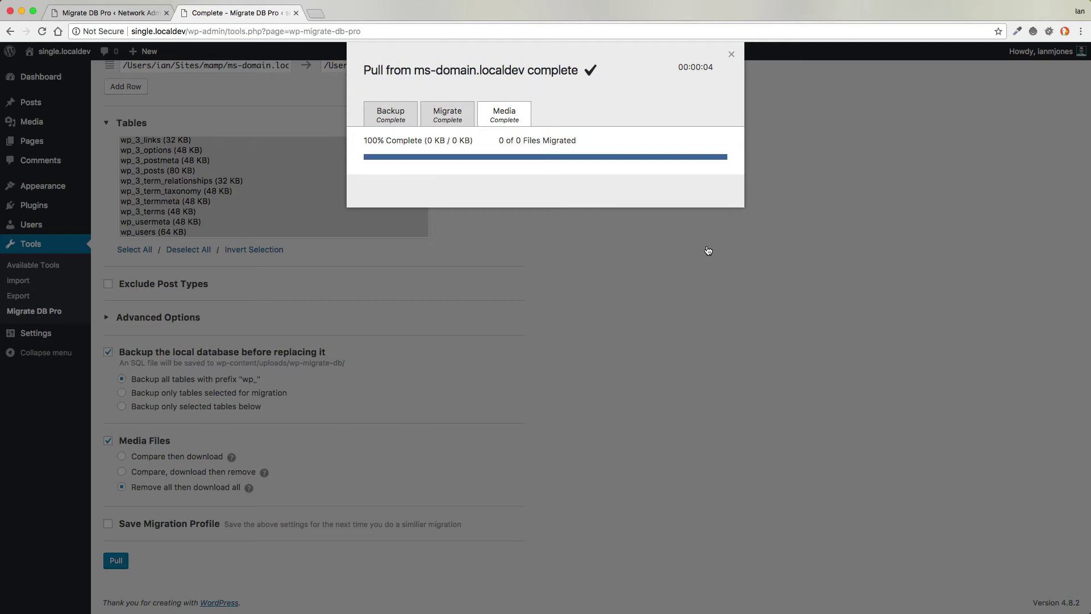
left_click(606, 266)
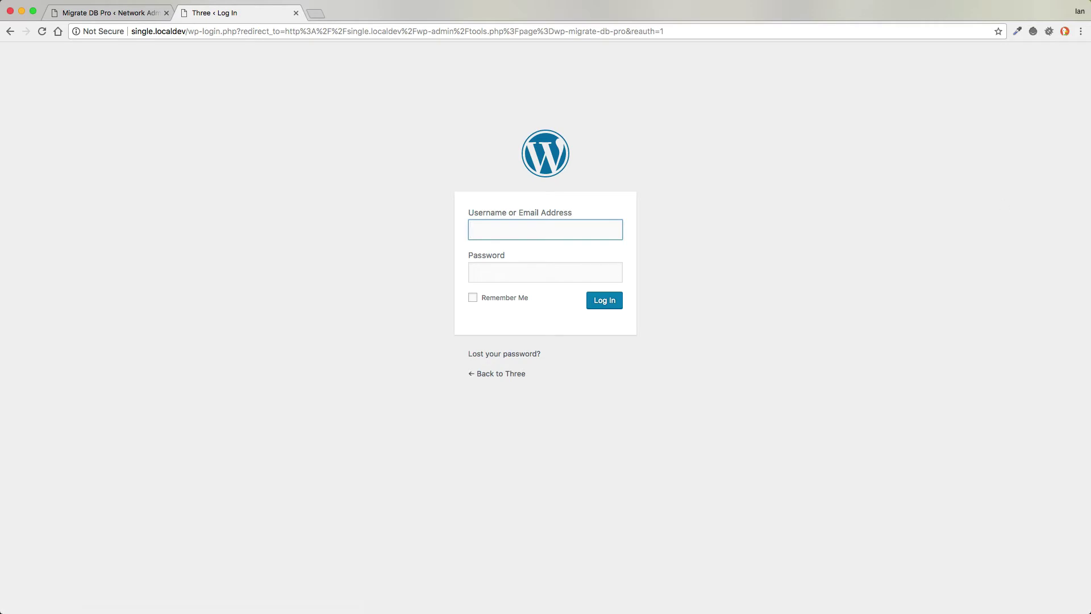
left_click(531, 228)
type("ianmjones")
key("Tab")
key("super+v")
left_click(486, 300)
left_click(607, 301)
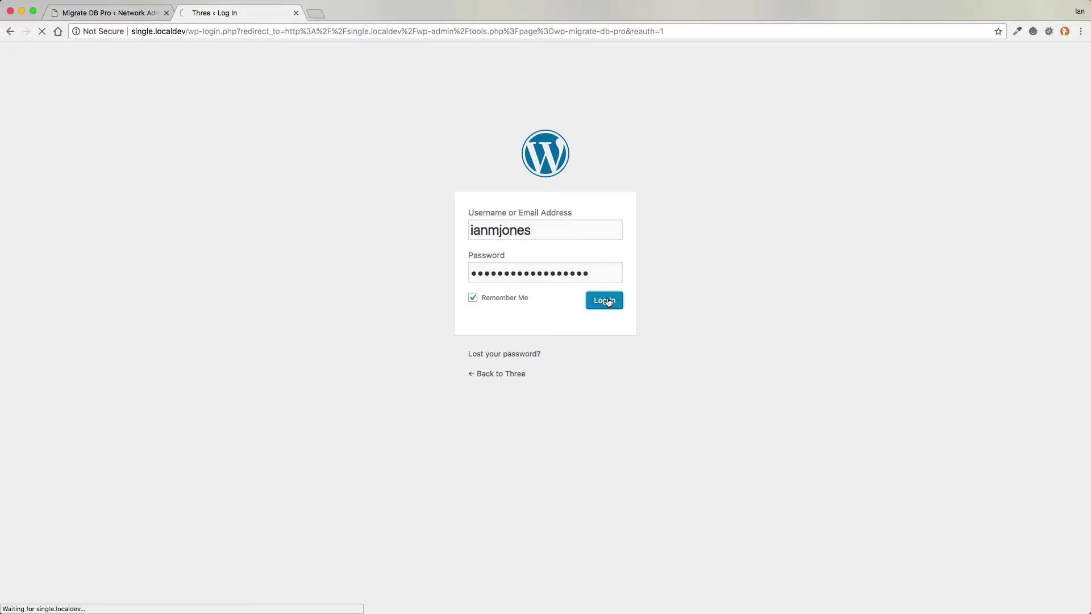
mouse_move(39, 54)
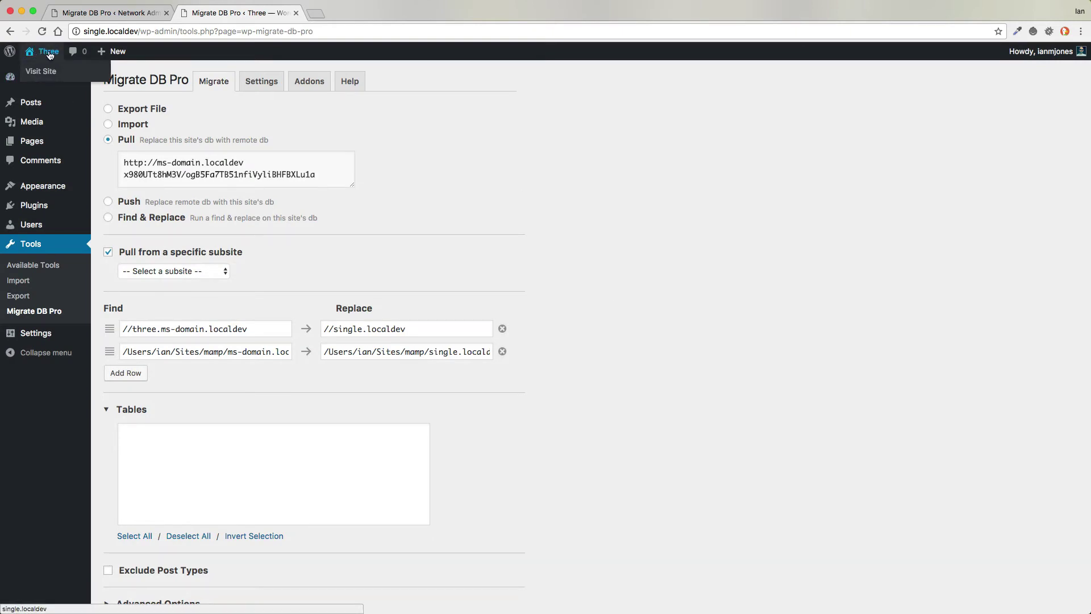
left_click(49, 53)
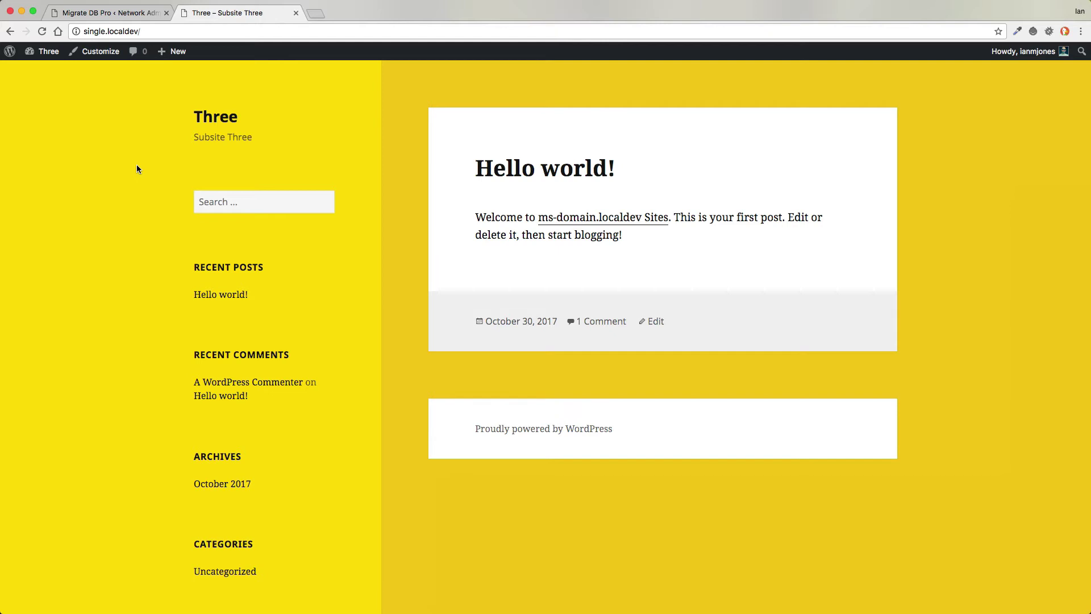
- In the Customizer, switch the base colour scheme to Purple
left_click(97, 58)
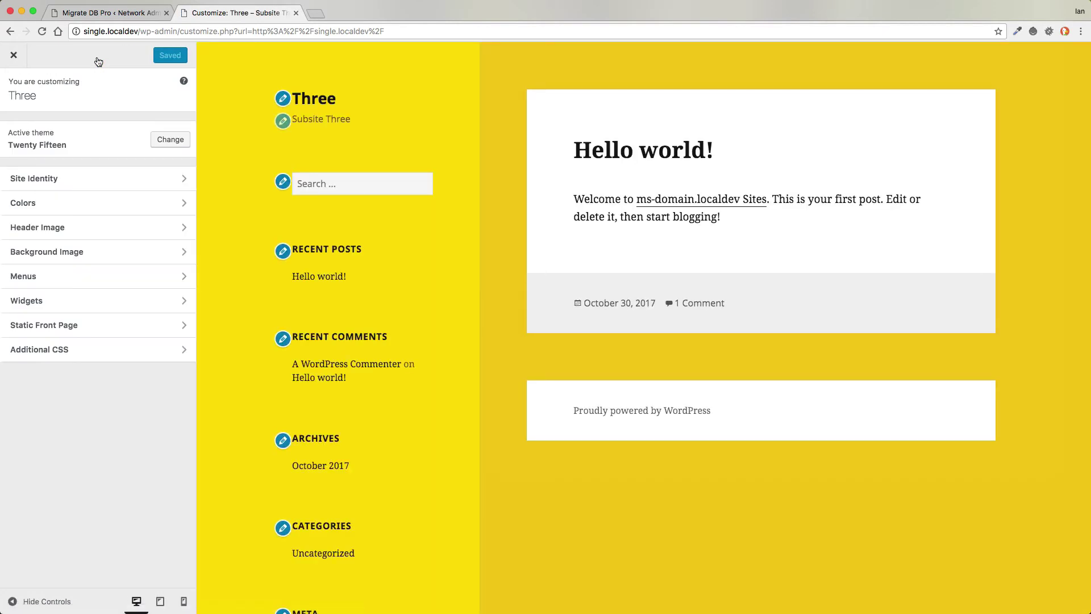
left_click(90, 205)
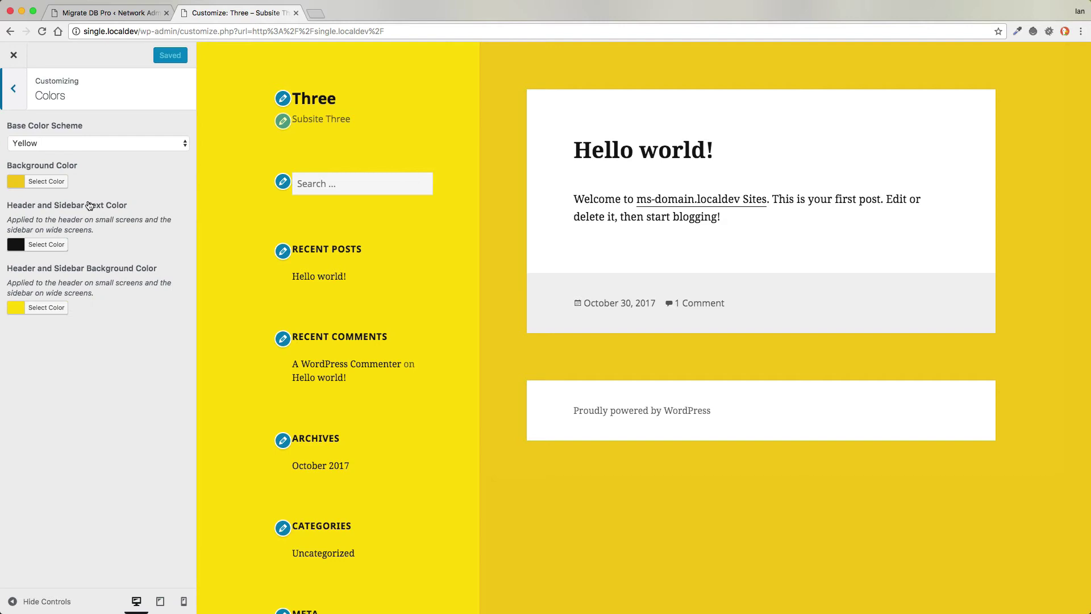
left_click(96, 144)
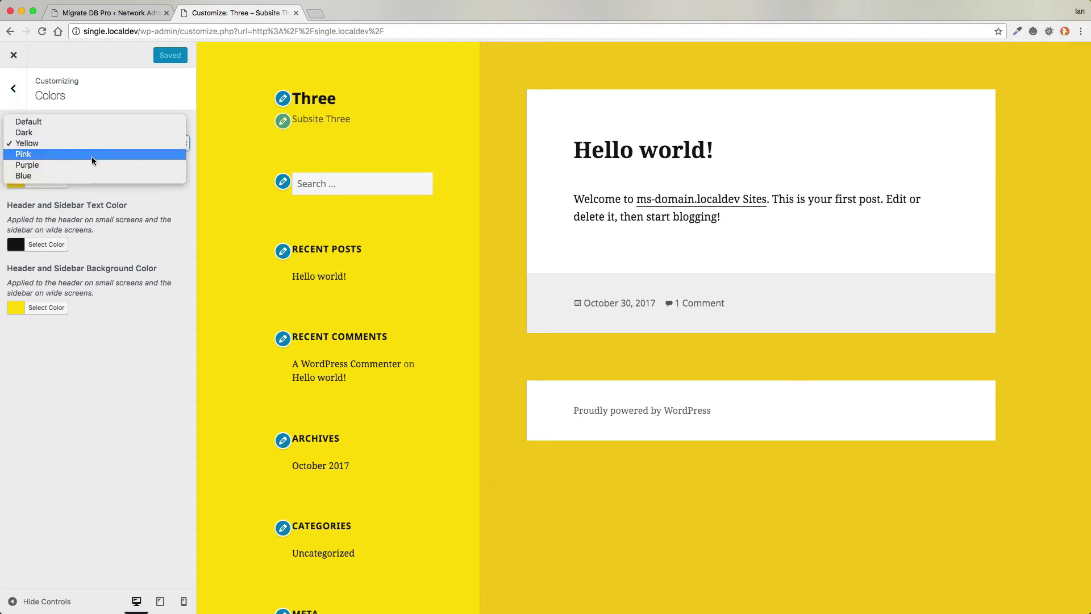
left_click(93, 165)
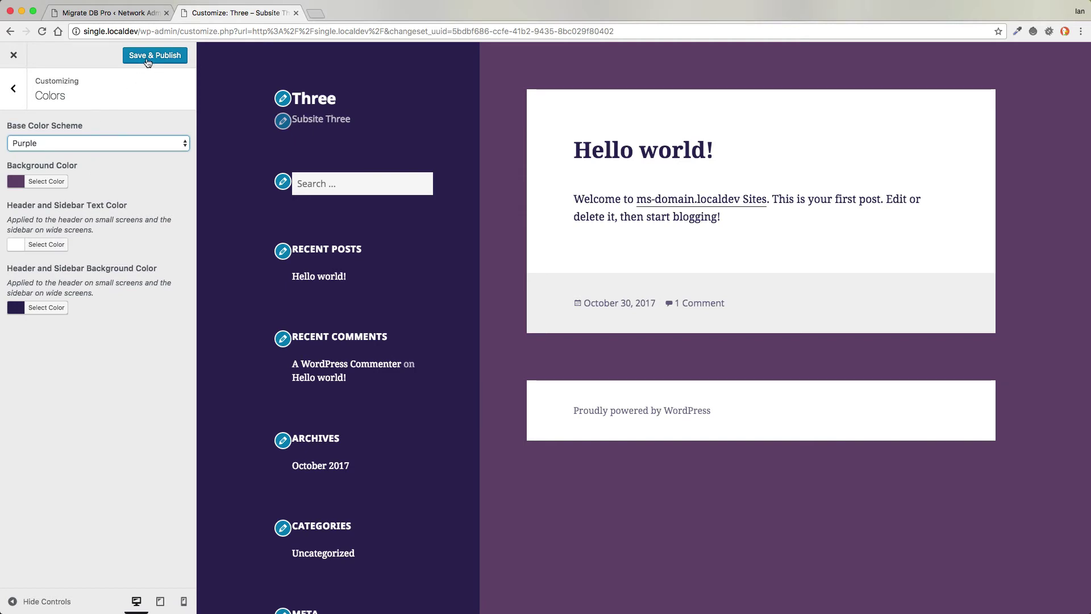
- Change the site title to 'Three (Updated)' and publish the changes
left_click(283, 99)
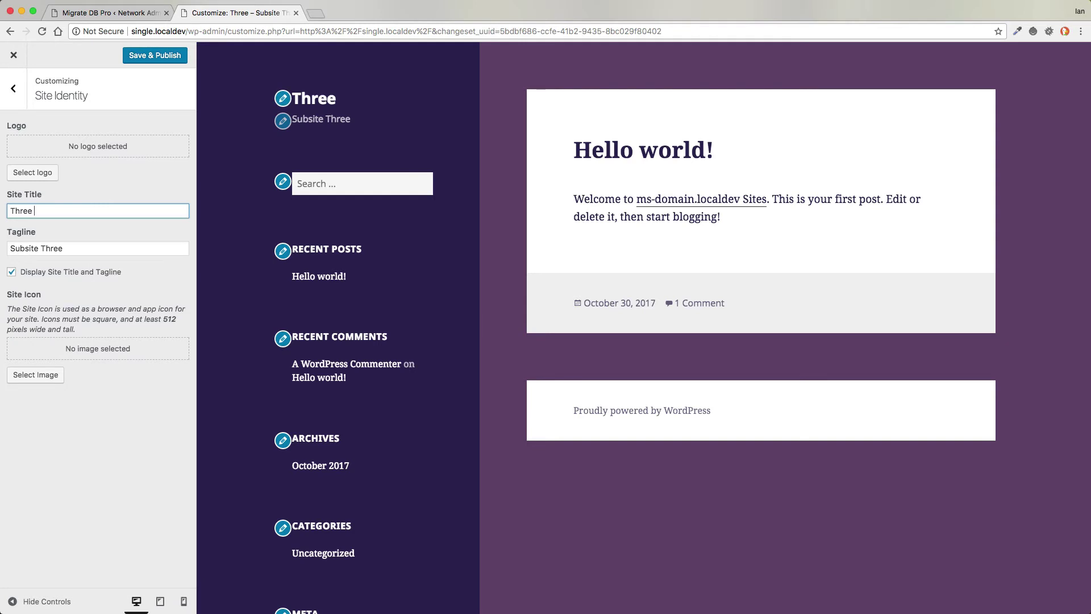
type("(Updated)")
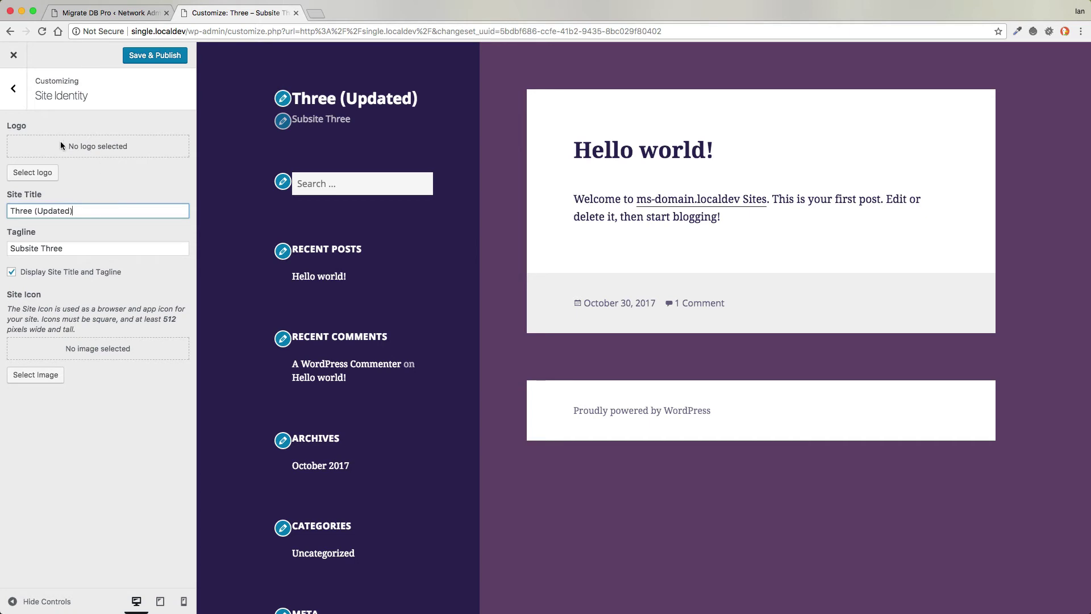
left_click(161, 58)
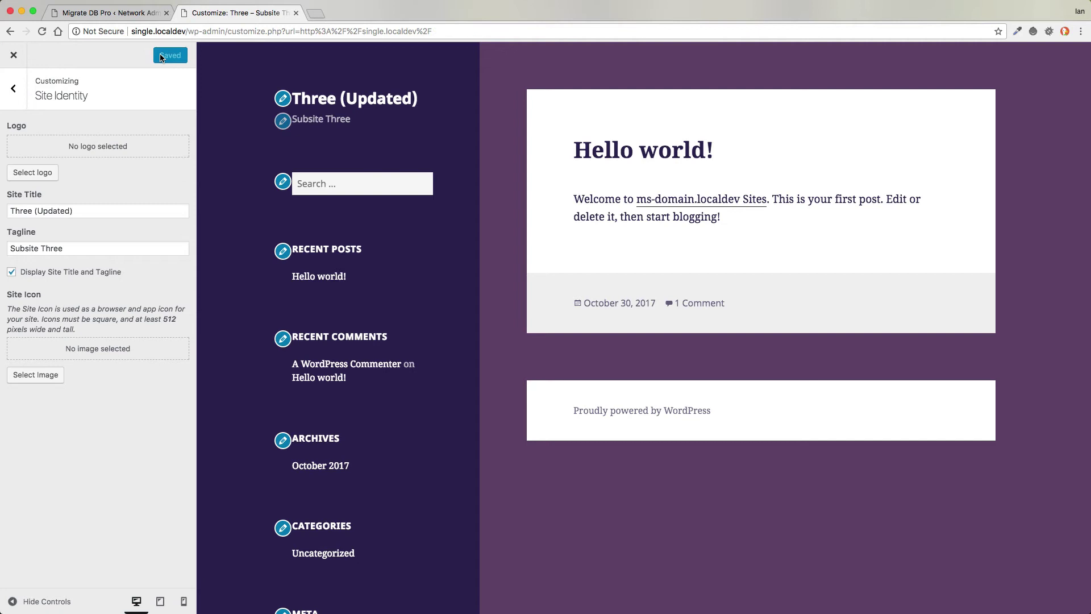
- Close the Customizer and go to the Three (Updated) Dashboard
left_click(13, 55)
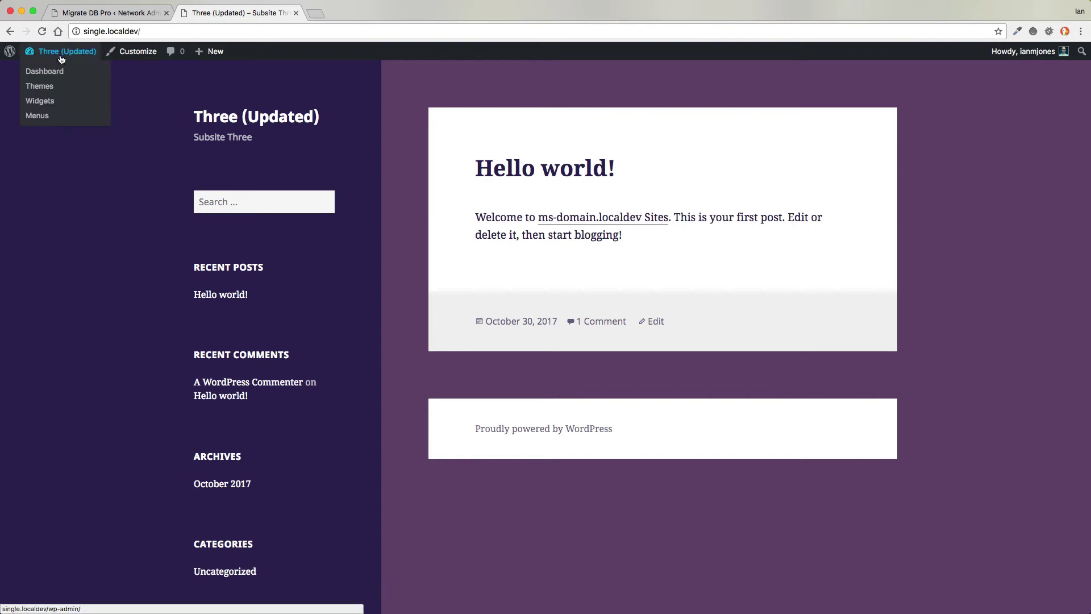
left_click(47, 75)
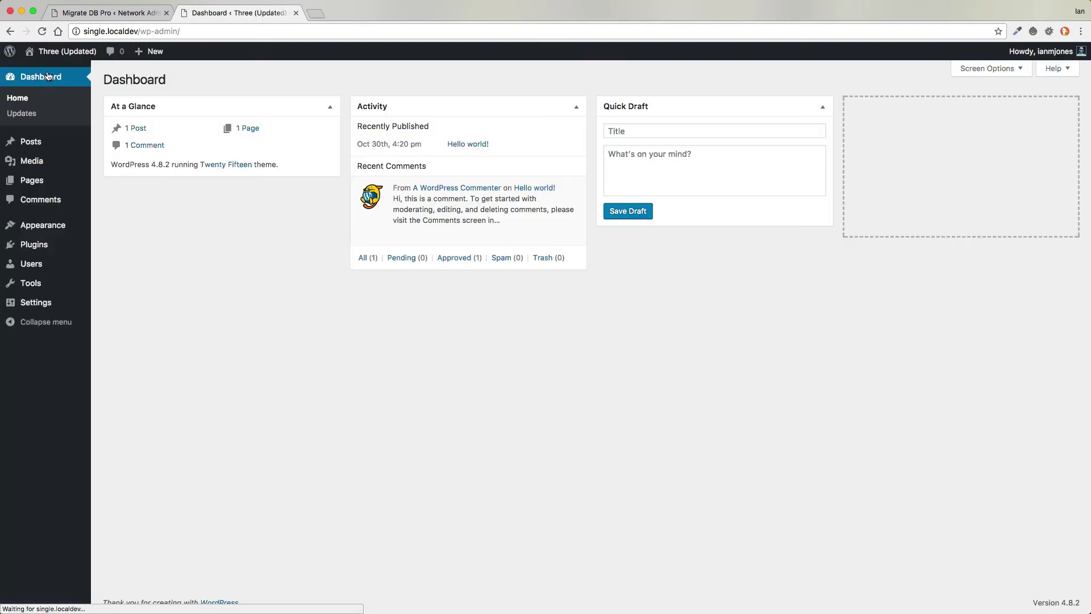
- Trash the 'Hello world!' post from All Posts
mouse_move(39, 181)
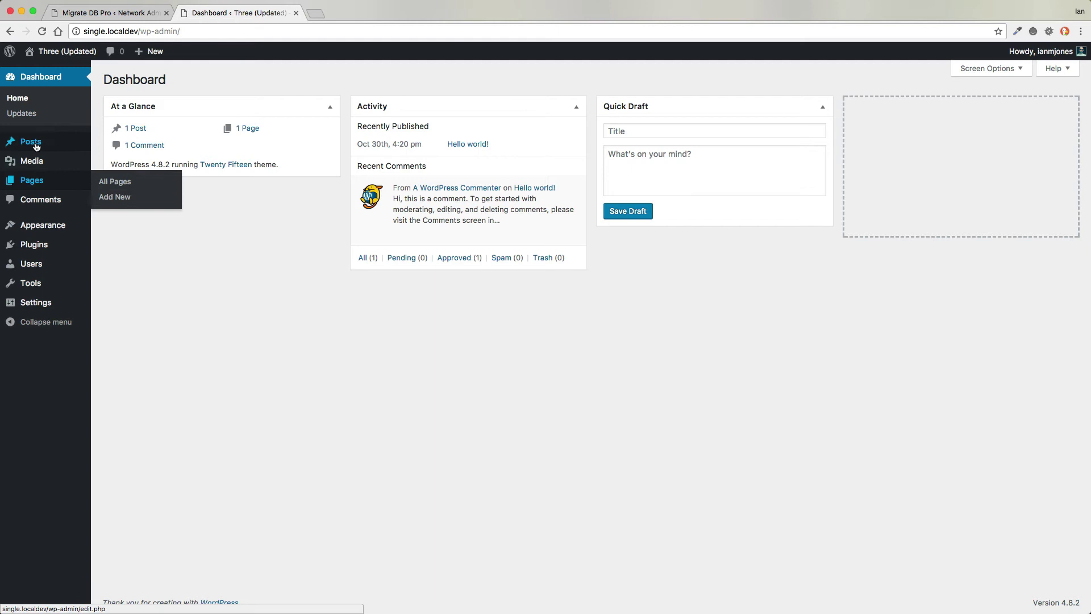
mouse_move(33, 143)
left_click(126, 146)
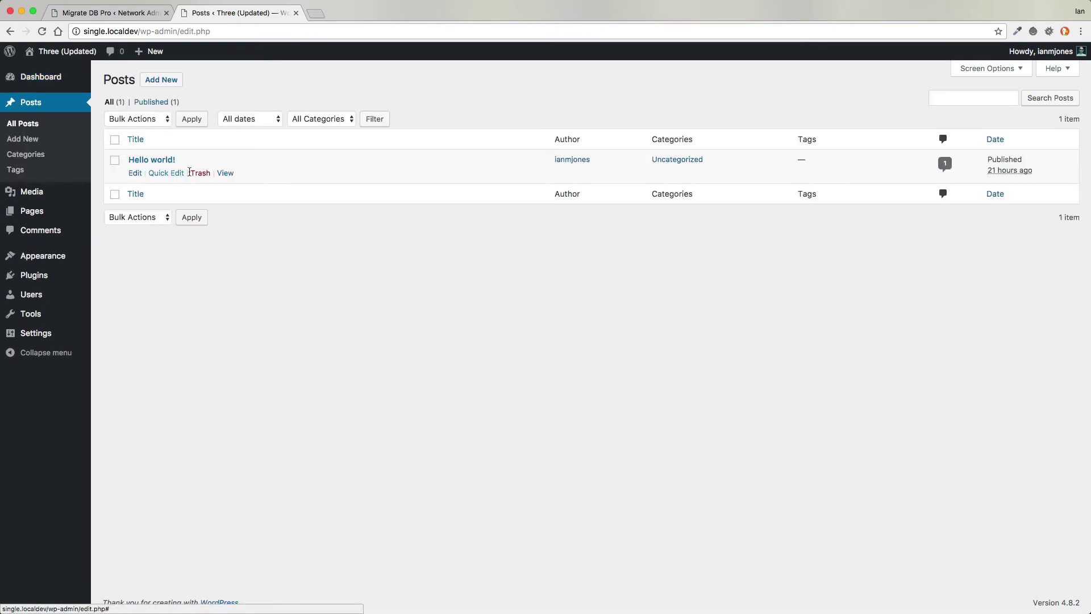
left_click(199, 173)
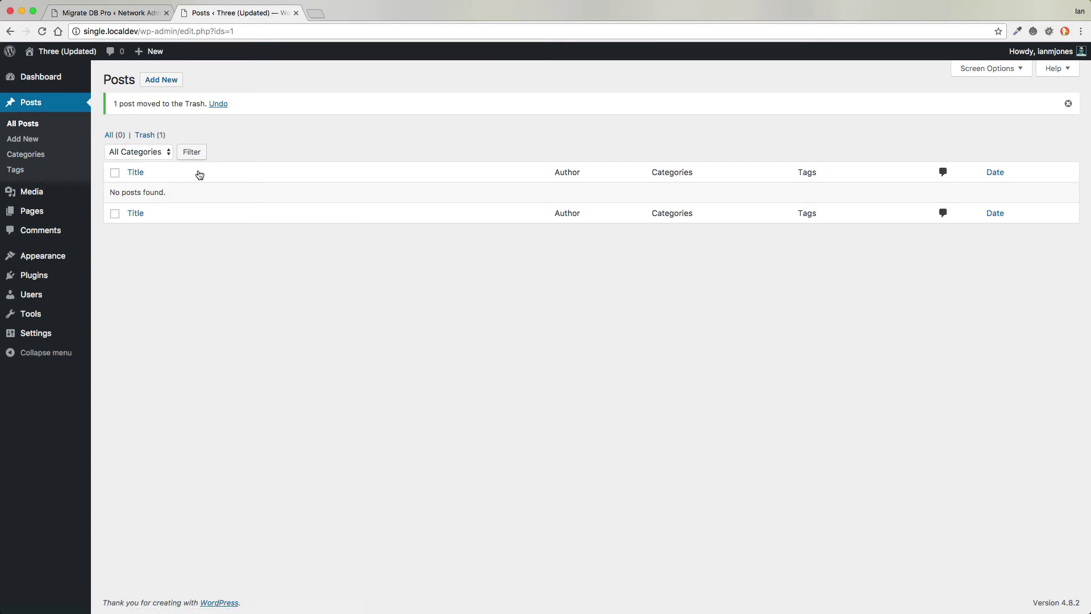
- Publish a new post 'A Purple Bridge' reading 'We love purple!' with the bridge image
left_click(160, 85)
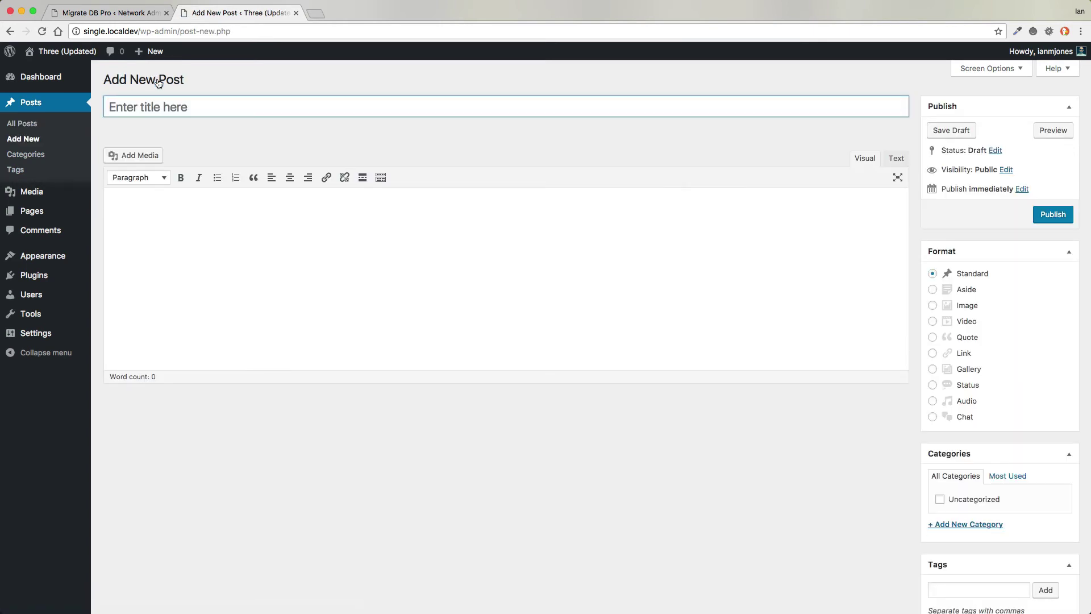
type("A Purple Bridge")
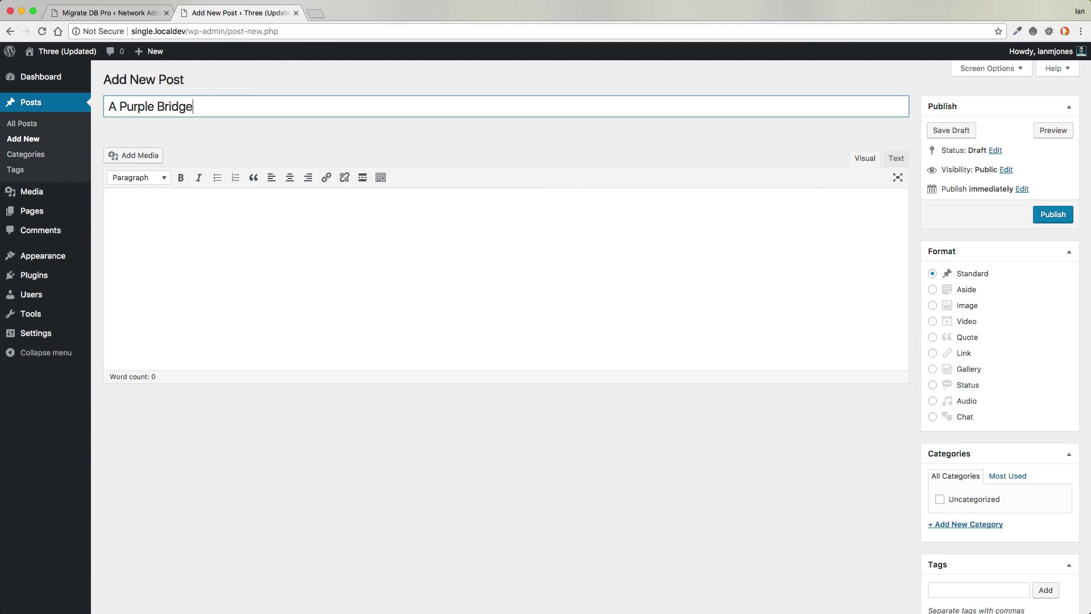
left_click(166, 211)
type("We love purple!")
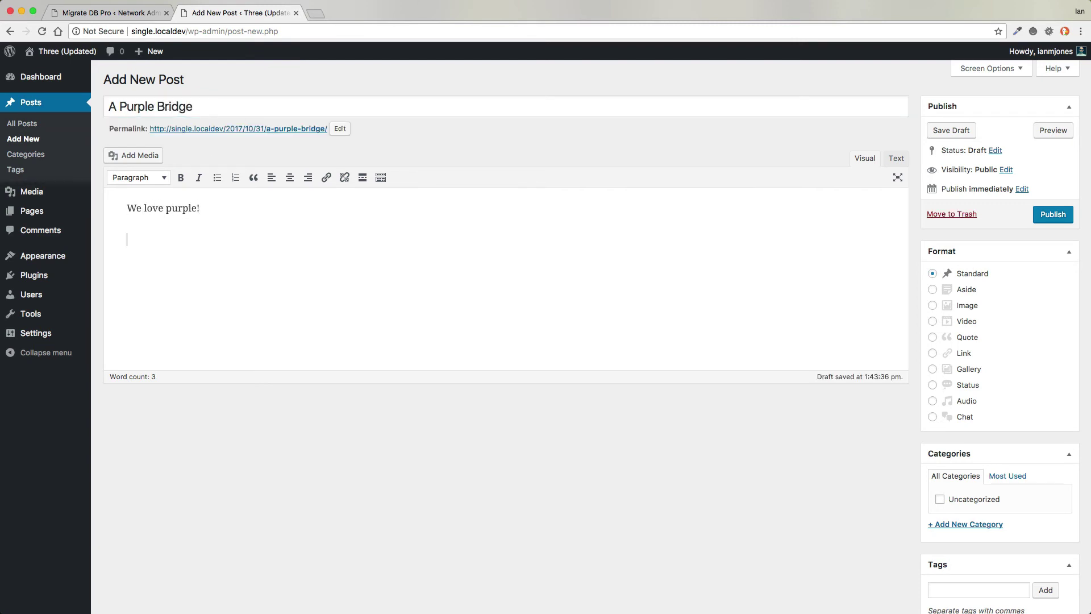
left_click_drag(1080, 265, 772, 264)
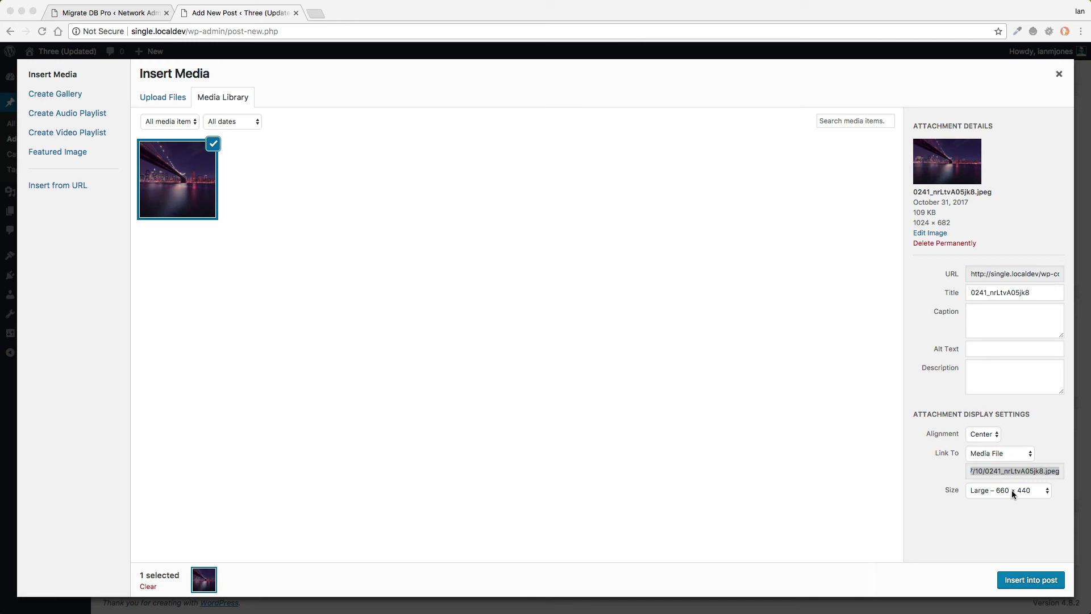
left_click(1032, 581)
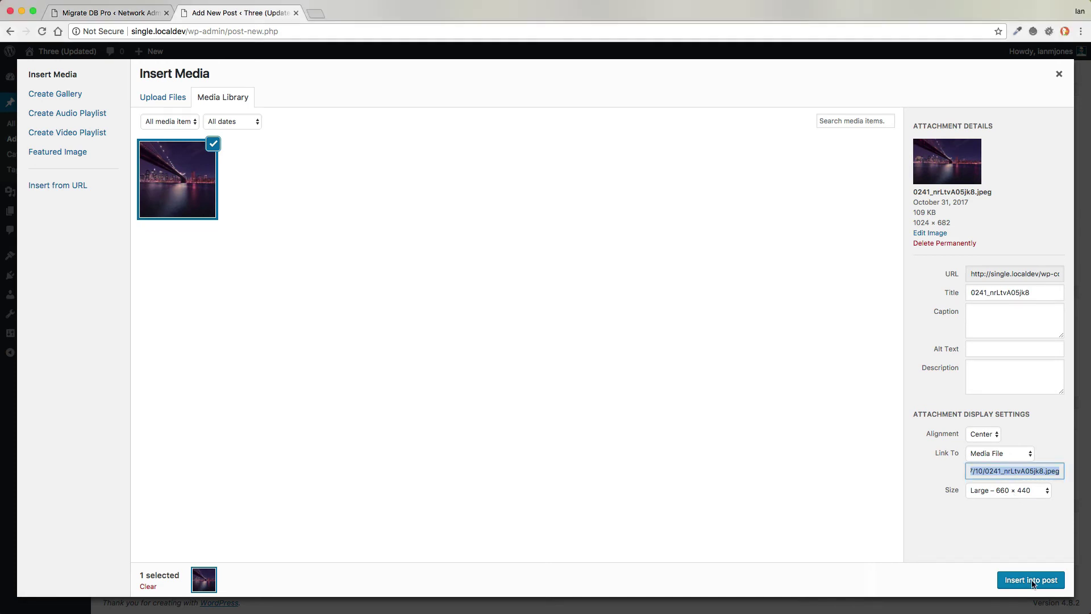
left_click(1056, 214)
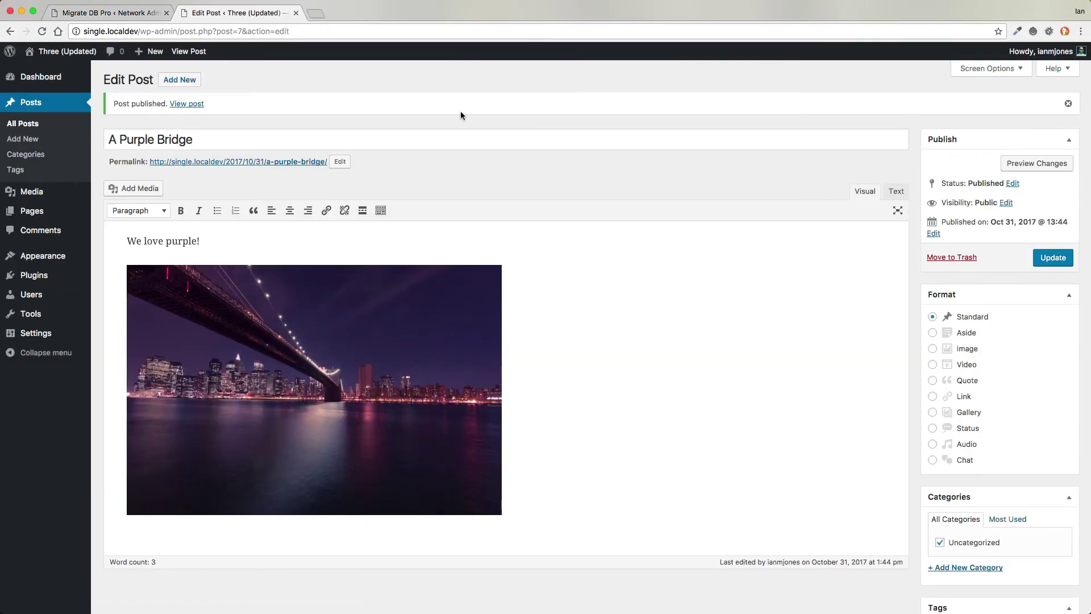
- Compare the purple single site with the still-yellow multisite subsite Three front page
left_click(42, 54)
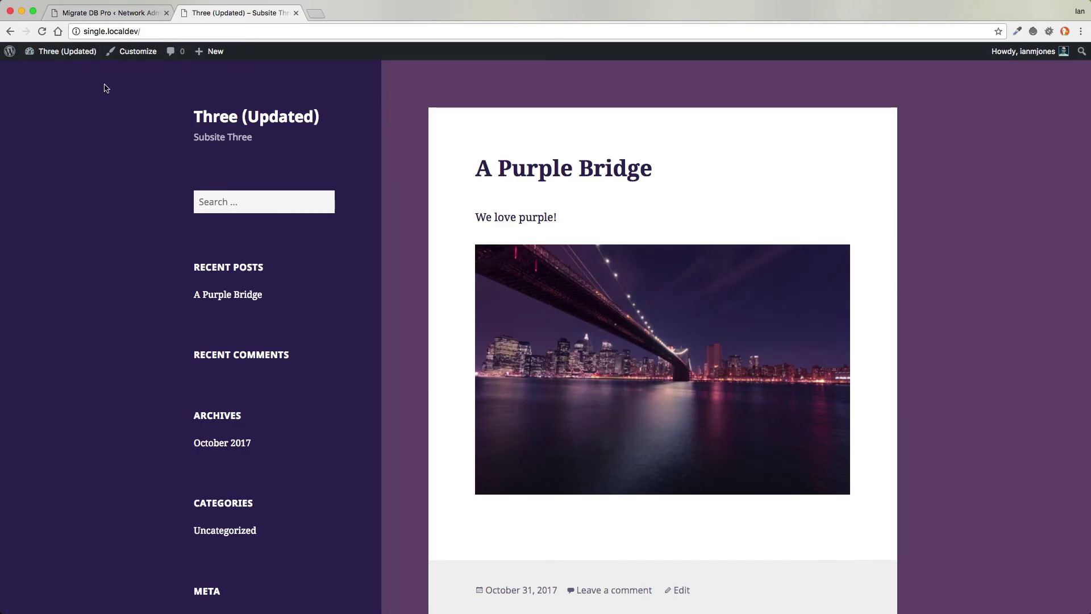
left_click(87, 14)
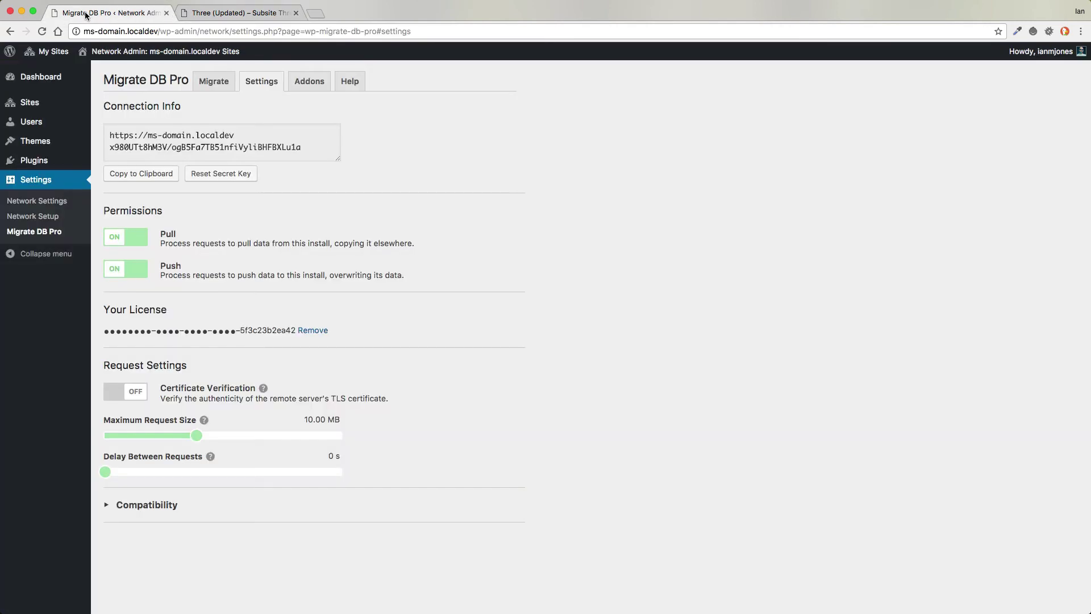
mouse_move(51, 52)
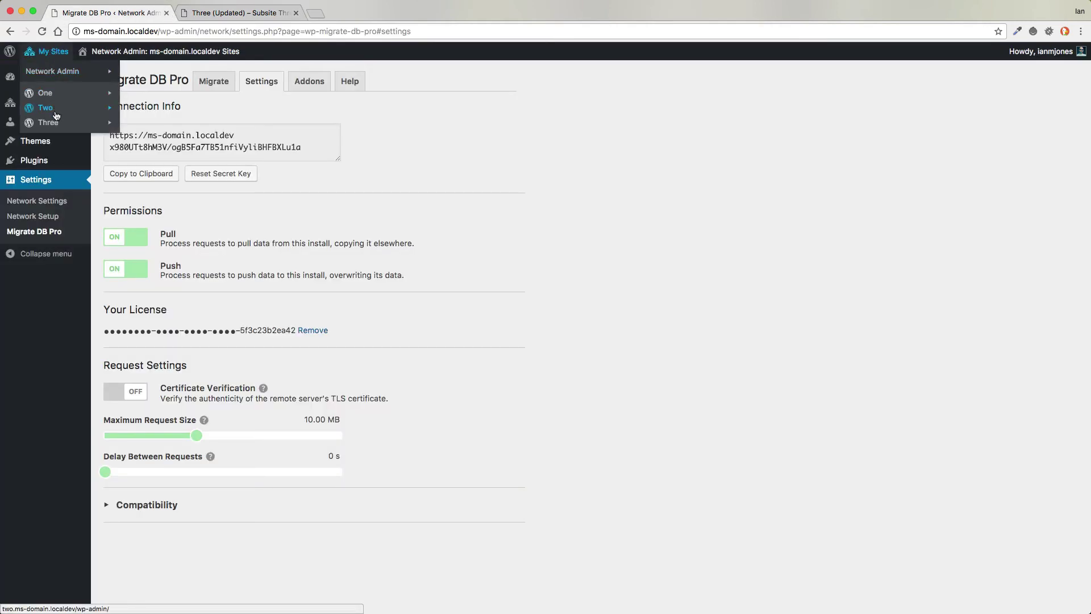
mouse_move(54, 122)
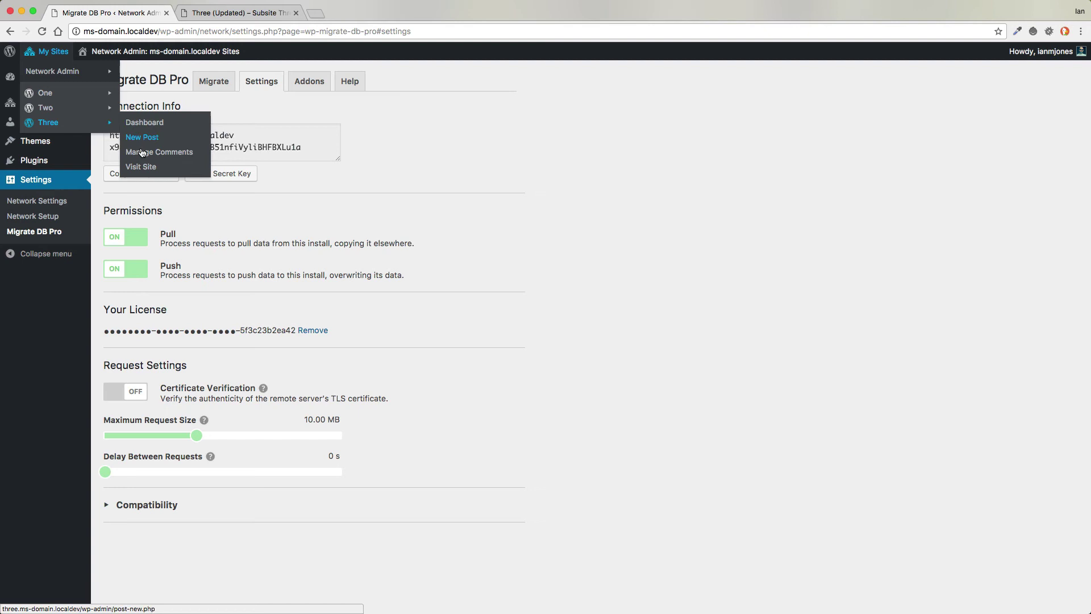
left_click(145, 168)
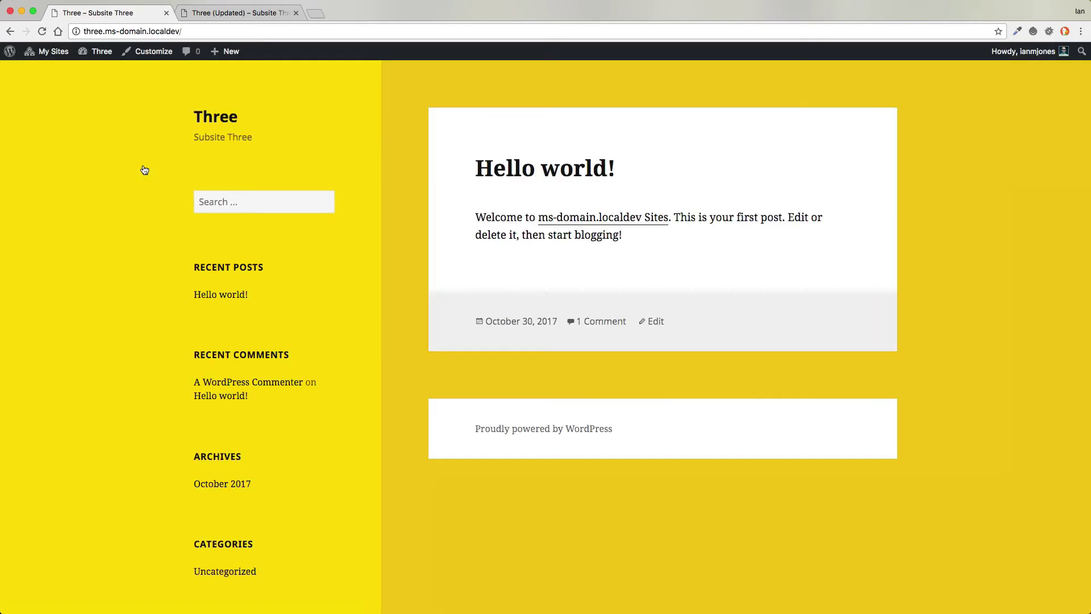
left_click(236, 15)
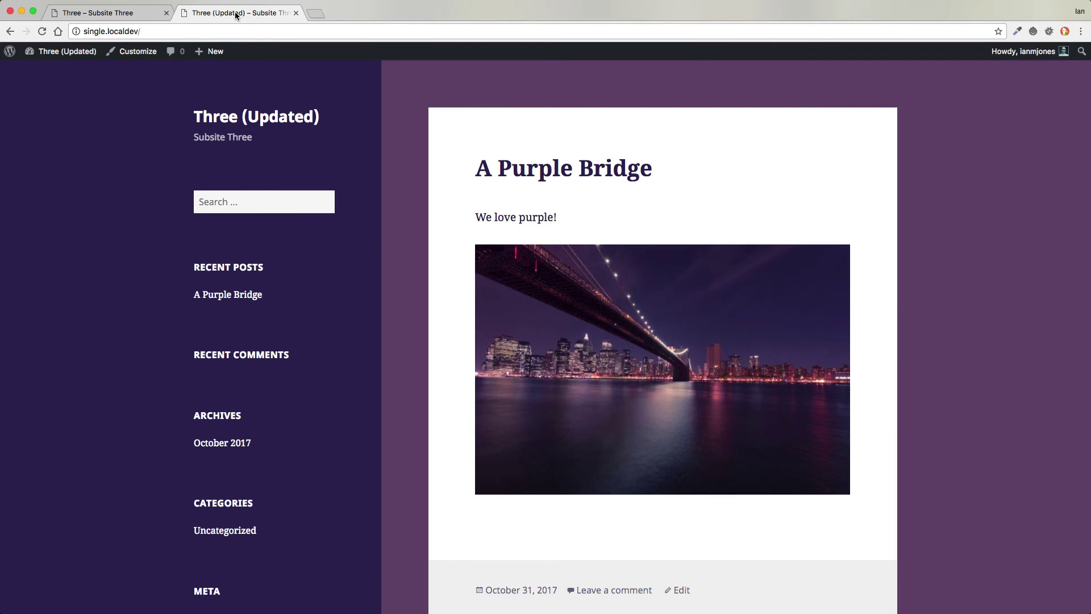
left_click(85, 17)
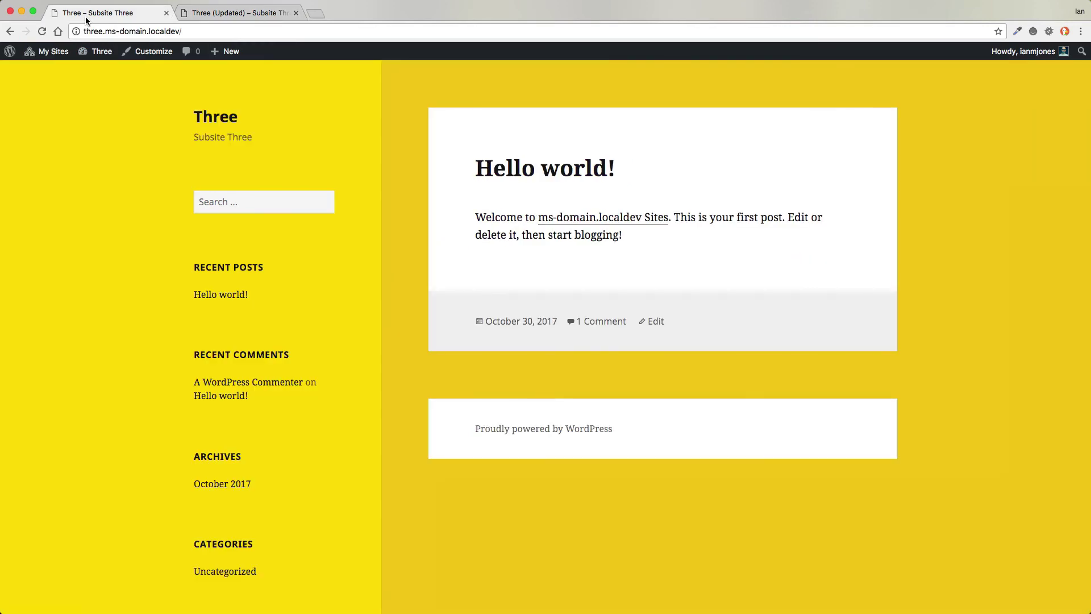
- Copy the network's connection info from Network Admin's Migrate DB Pro Settings tab
mouse_move(48, 53)
mouse_move(50, 73)
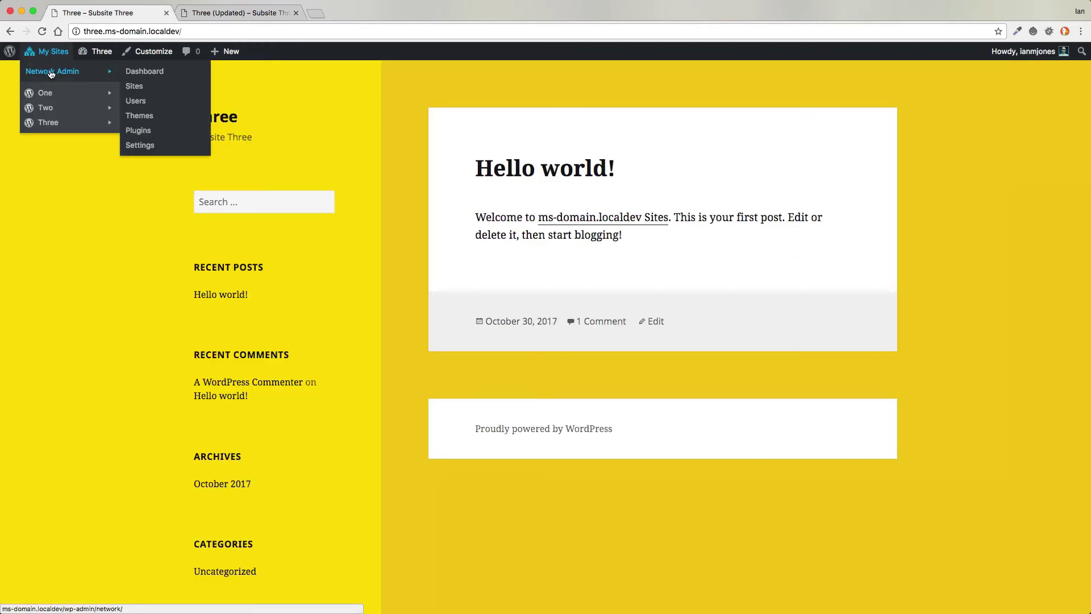
left_click(137, 72)
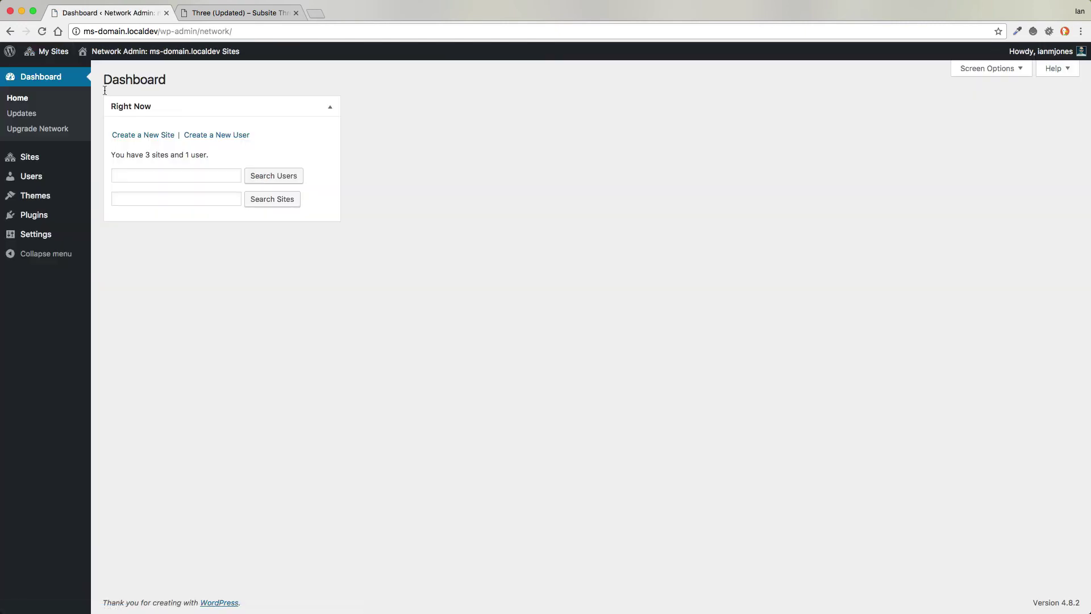
mouse_move(54, 234)
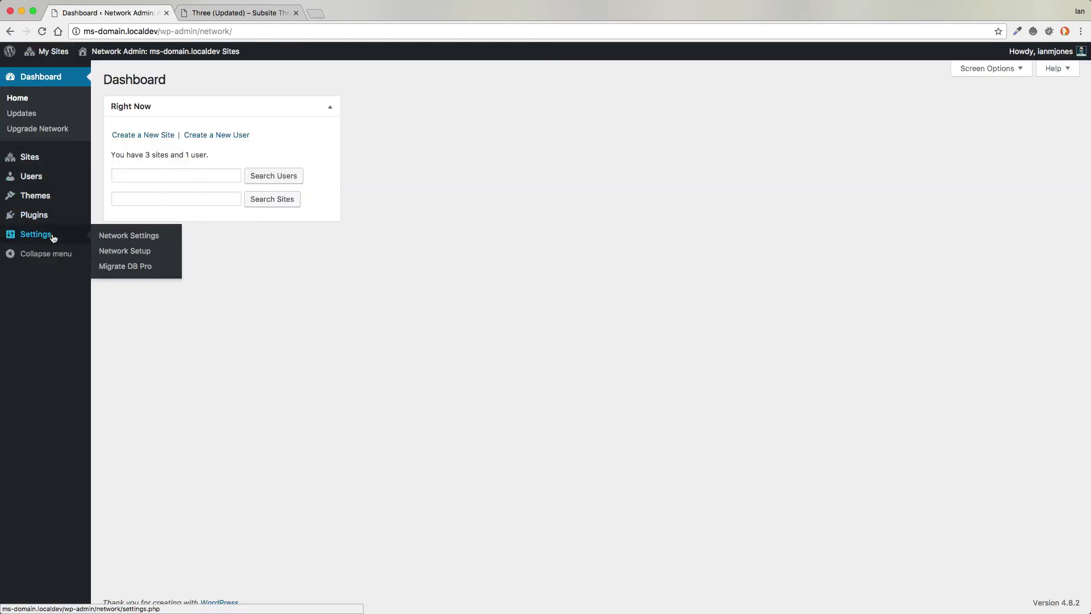
left_click(127, 267)
left_click(256, 79)
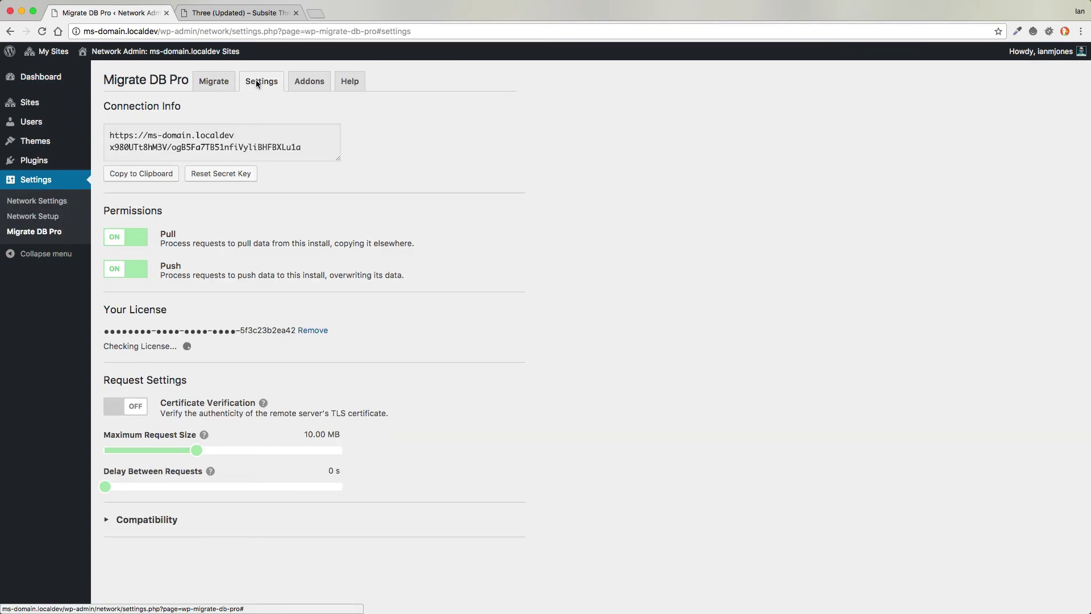
left_click(149, 174)
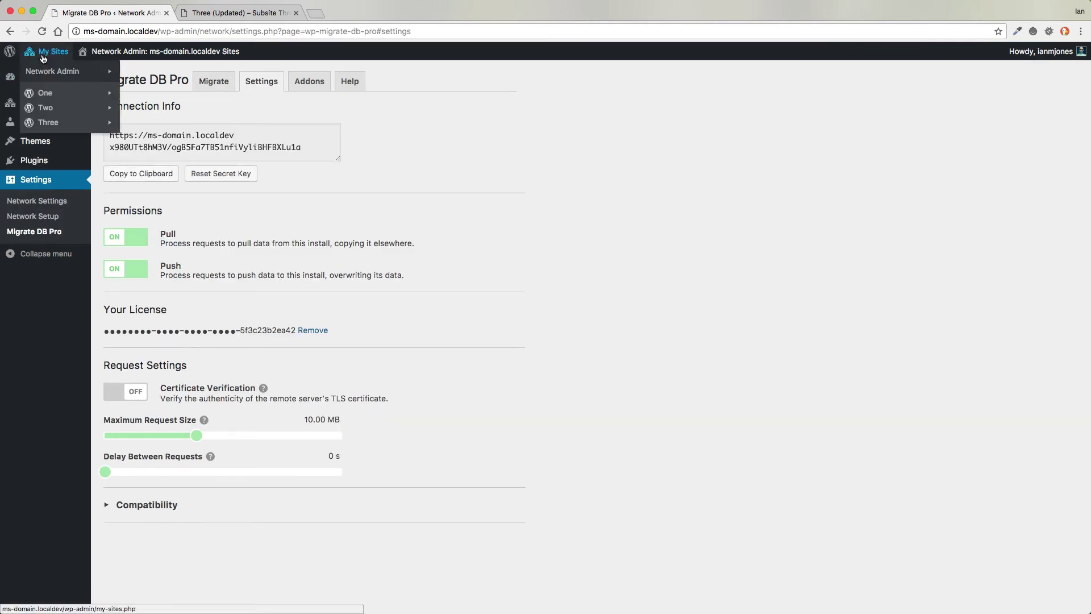
- Visit subsite Three, then return to the purple single-site tab
mouse_move(52, 125)
left_click(141, 167)
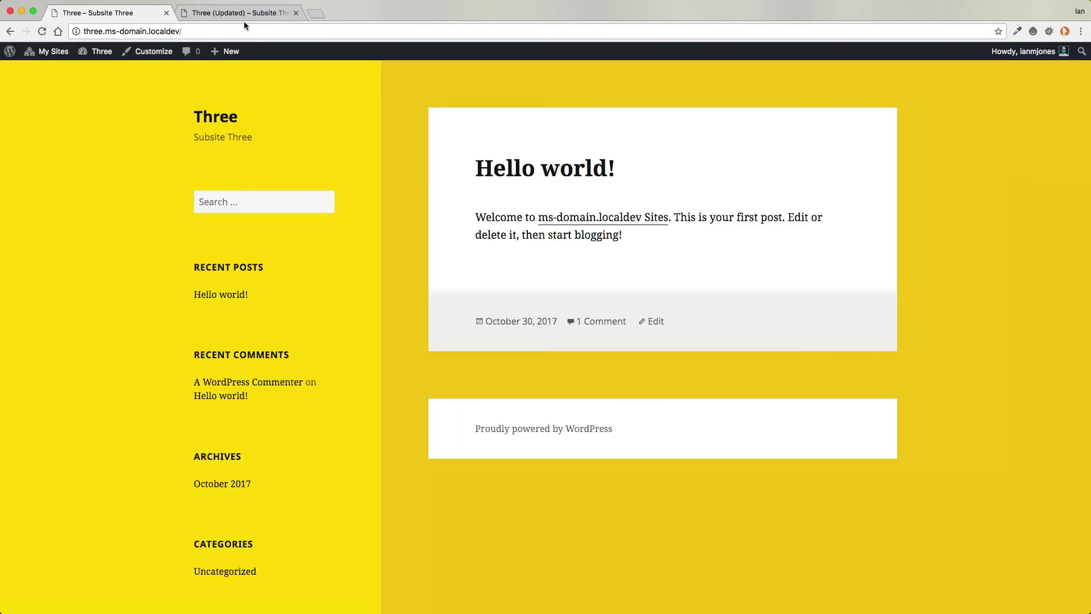
left_click(217, 17)
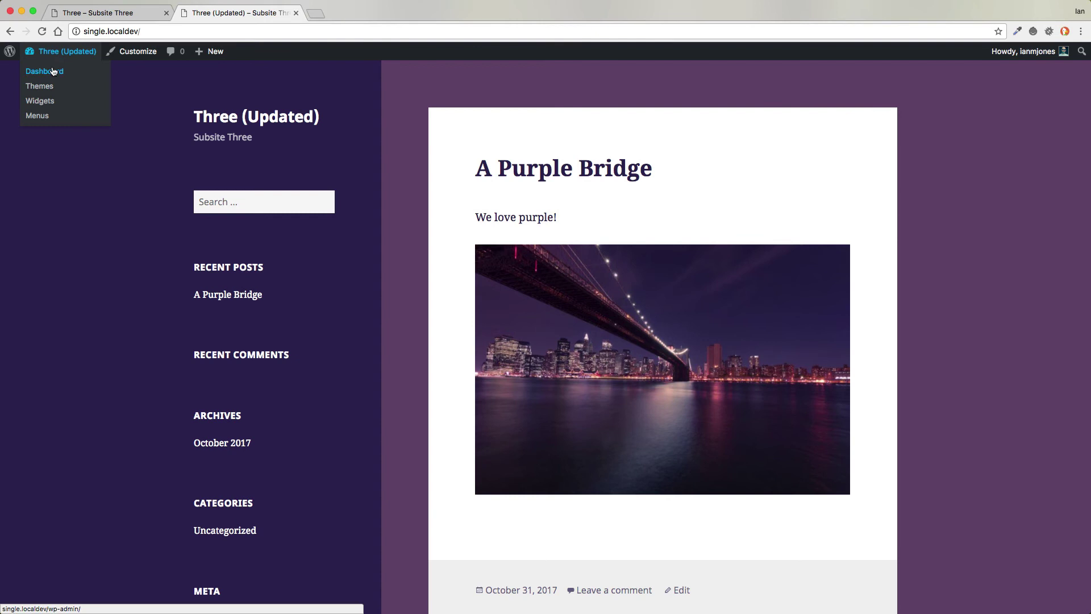
- Open WP Migrate DB Pro from the single site's dashboard
left_click(51, 73)
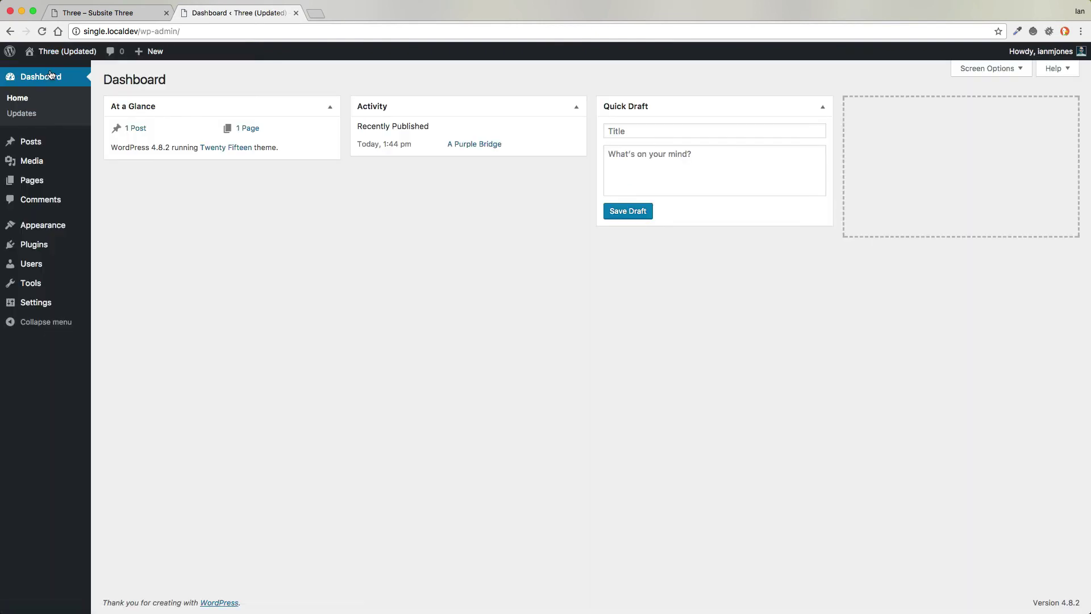
mouse_move(46, 283)
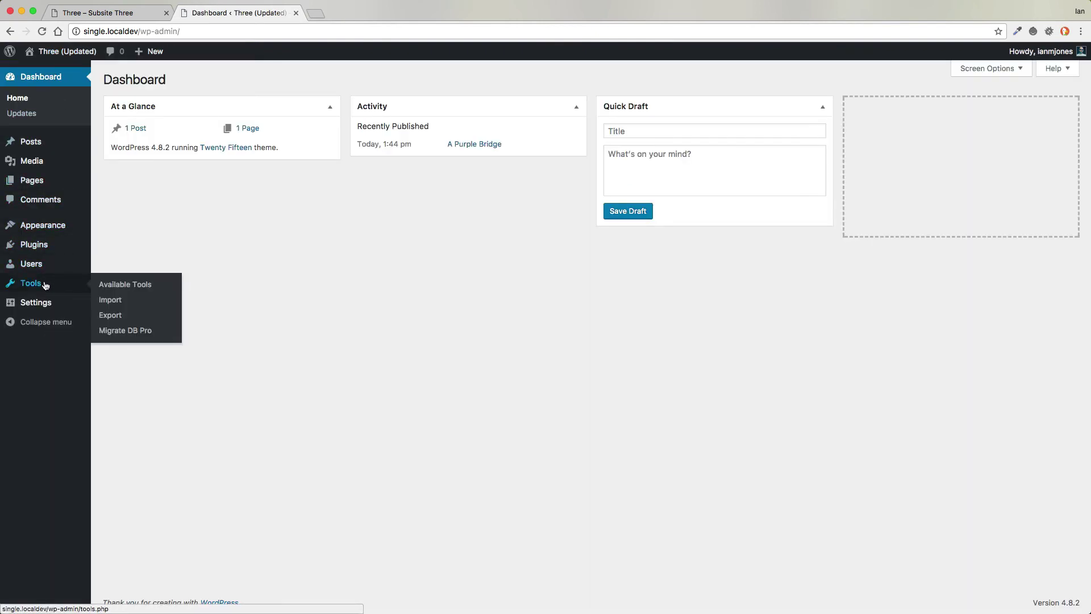
left_click(129, 332)
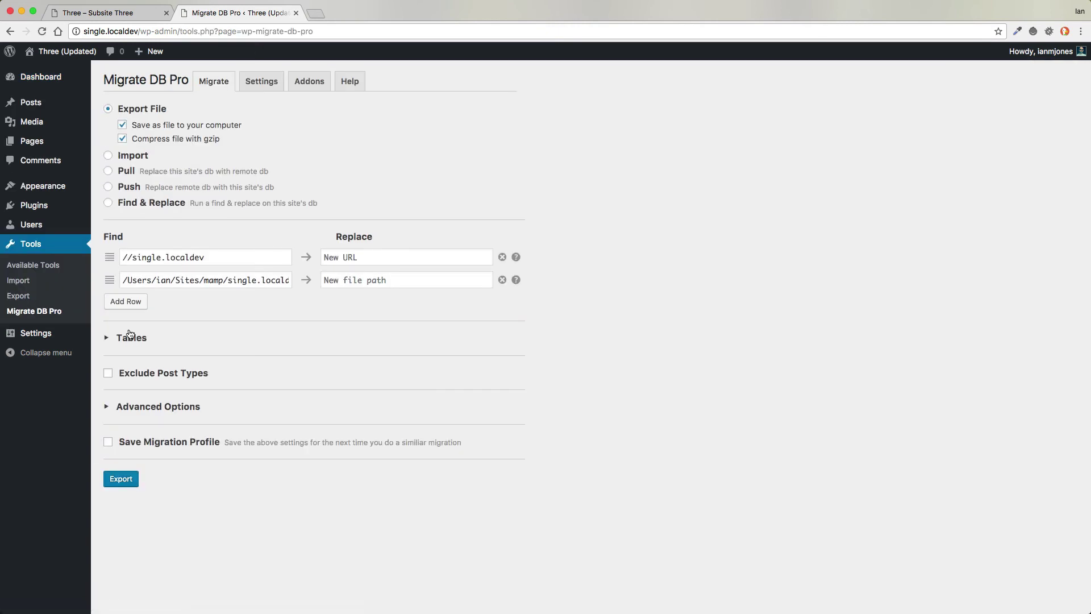
- Set up a Push using the network's connection info, targeting only subsite three.ms-domain.localdev
left_click(108, 188)
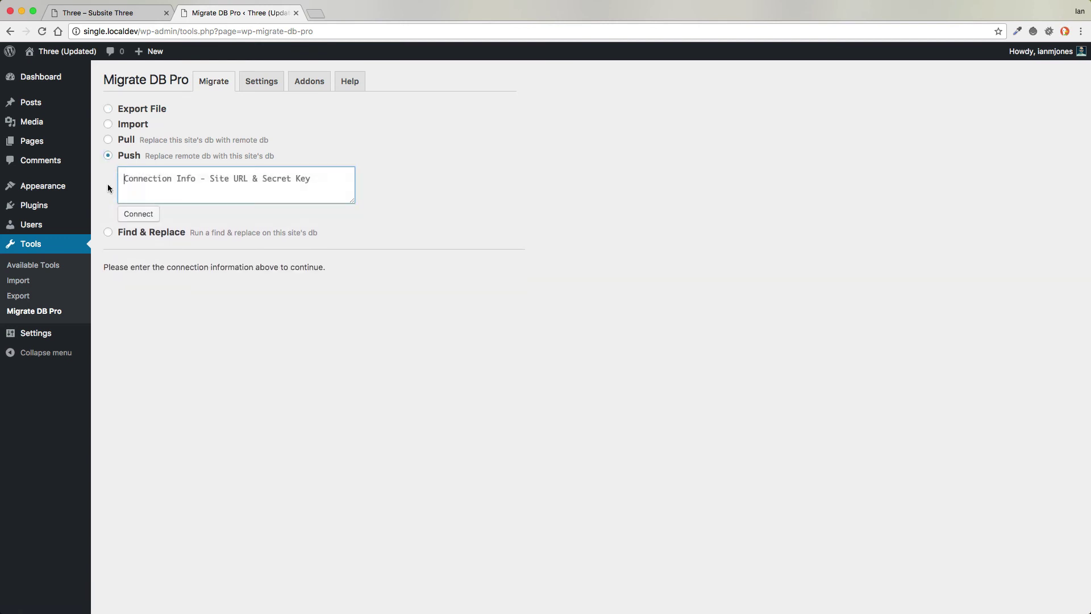
key("super+v")
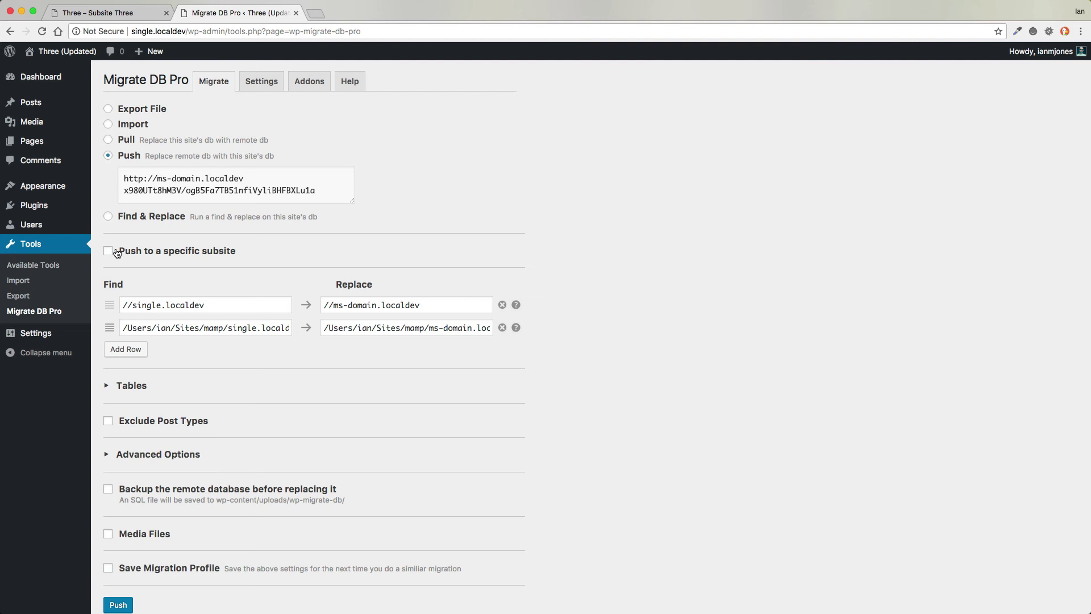
left_click(108, 252)
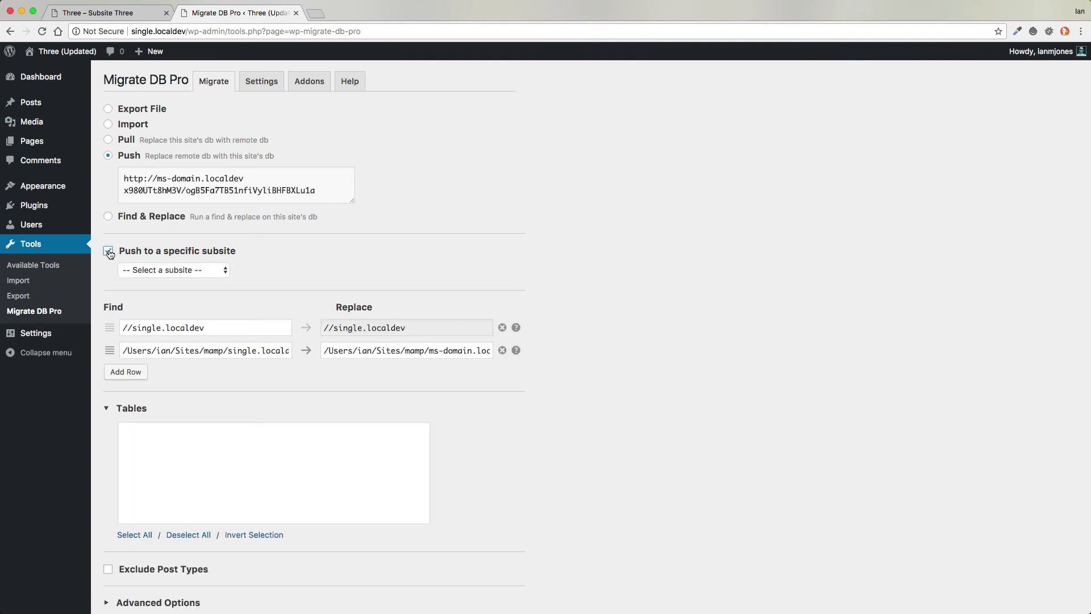
left_click(172, 272)
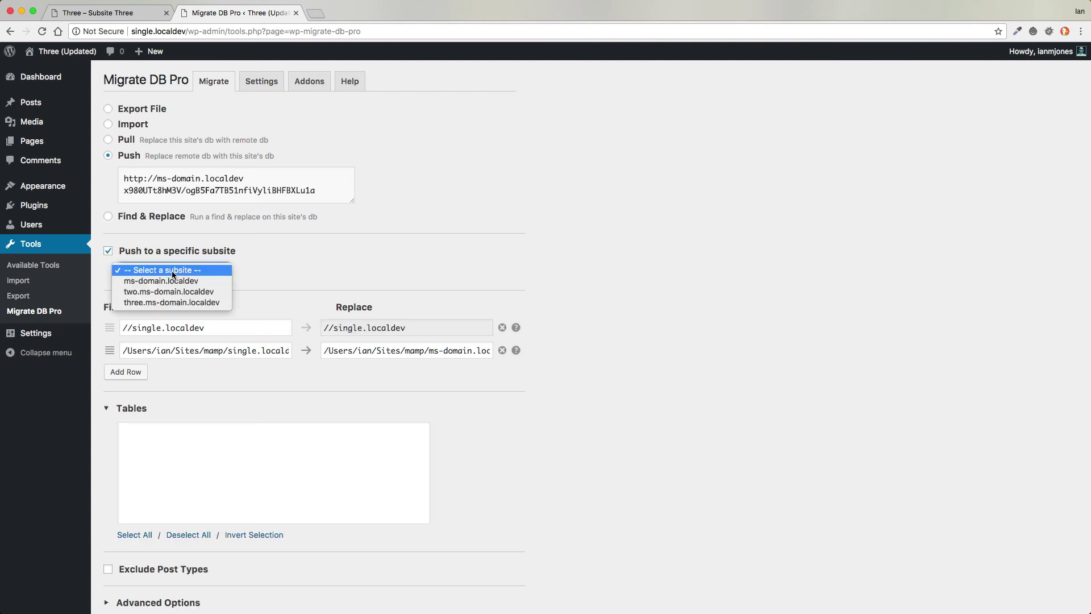
left_click(168, 302)
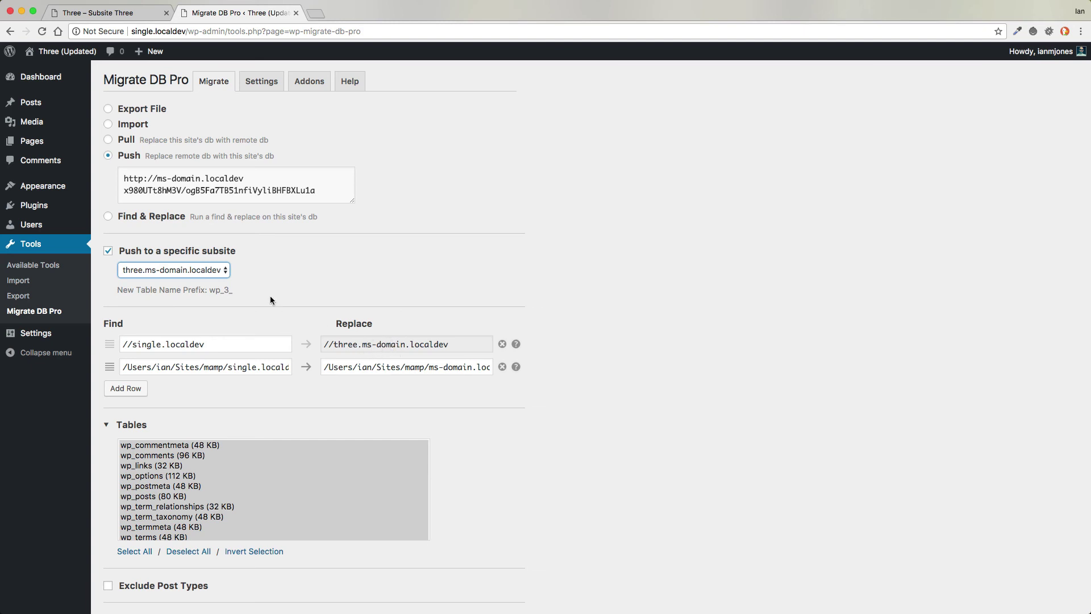
- Enable remote database backup and Media Files with 'Remove all then upload all', then start the push
scroll(271, 300, "down", 5)
scroll(270, 296, "up", 5)
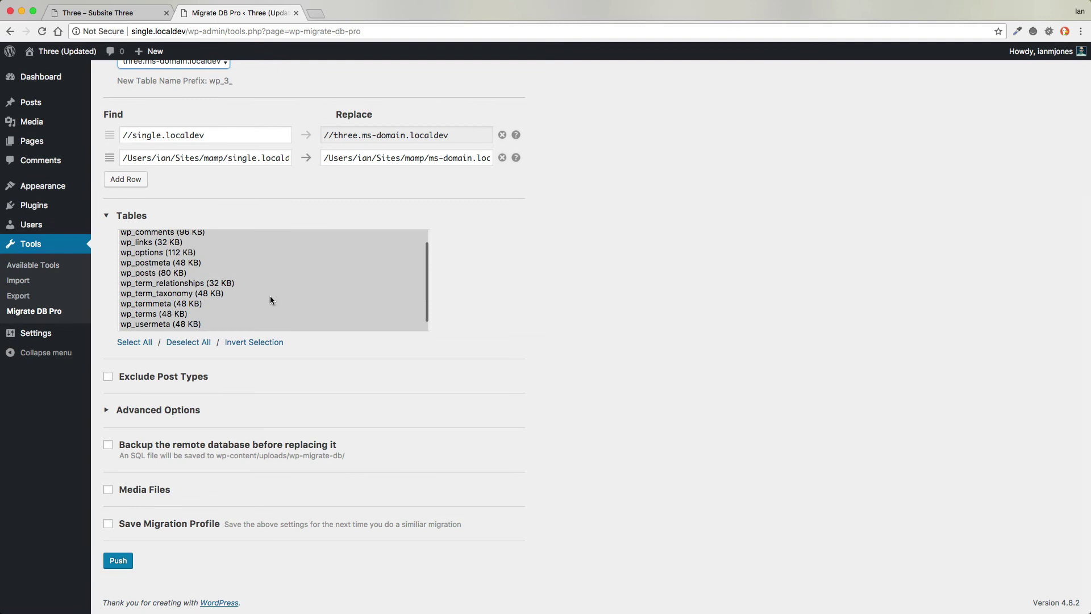
scroll(271, 296, "down", 5)
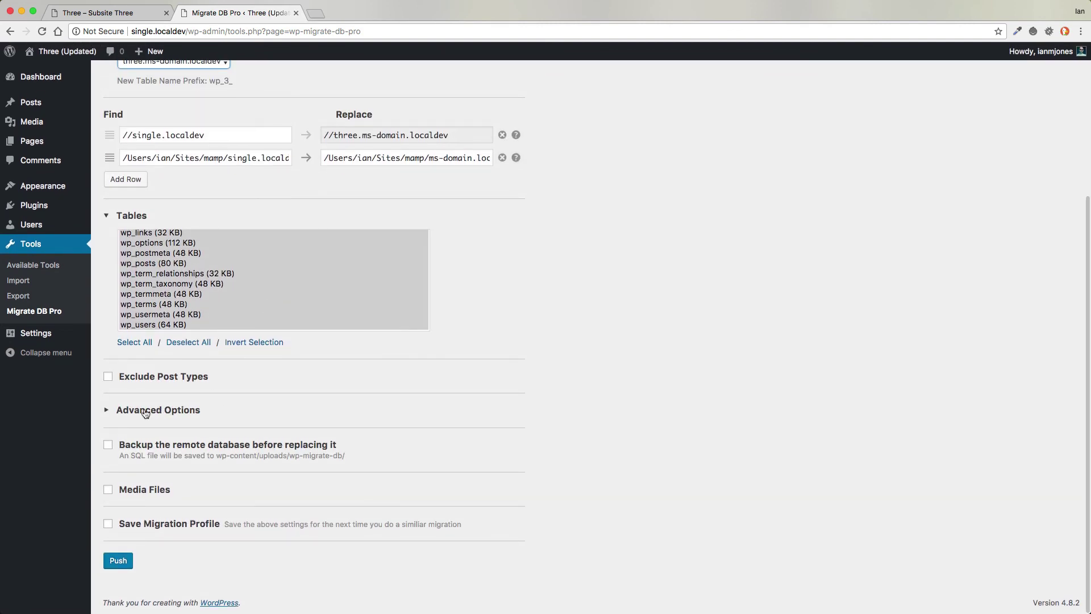
left_click(108, 446)
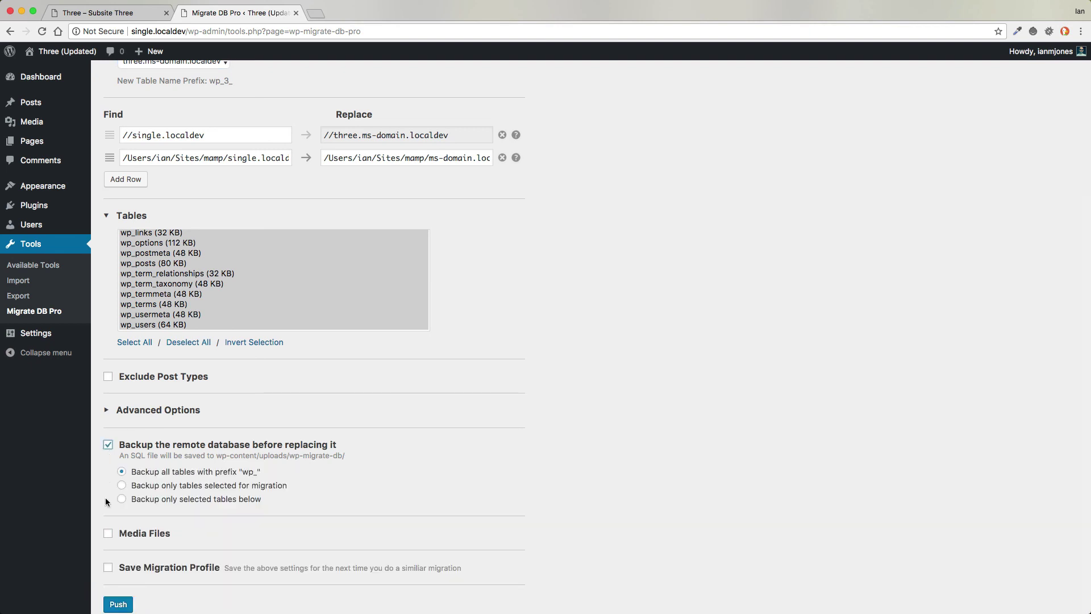
left_click(108, 534)
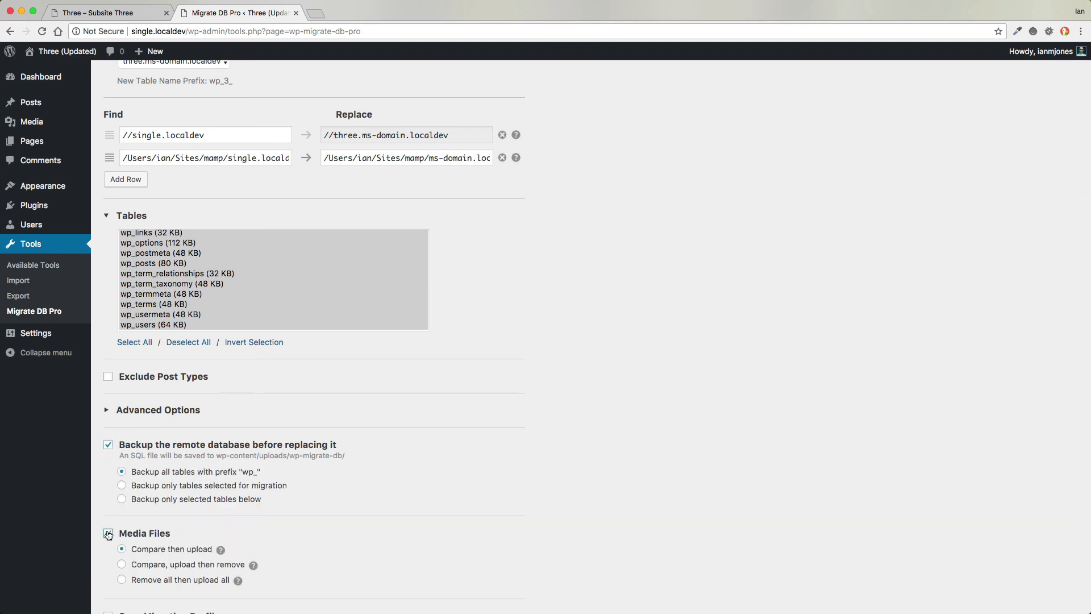
left_click(122, 580)
scroll(572, 461, "down", 3)
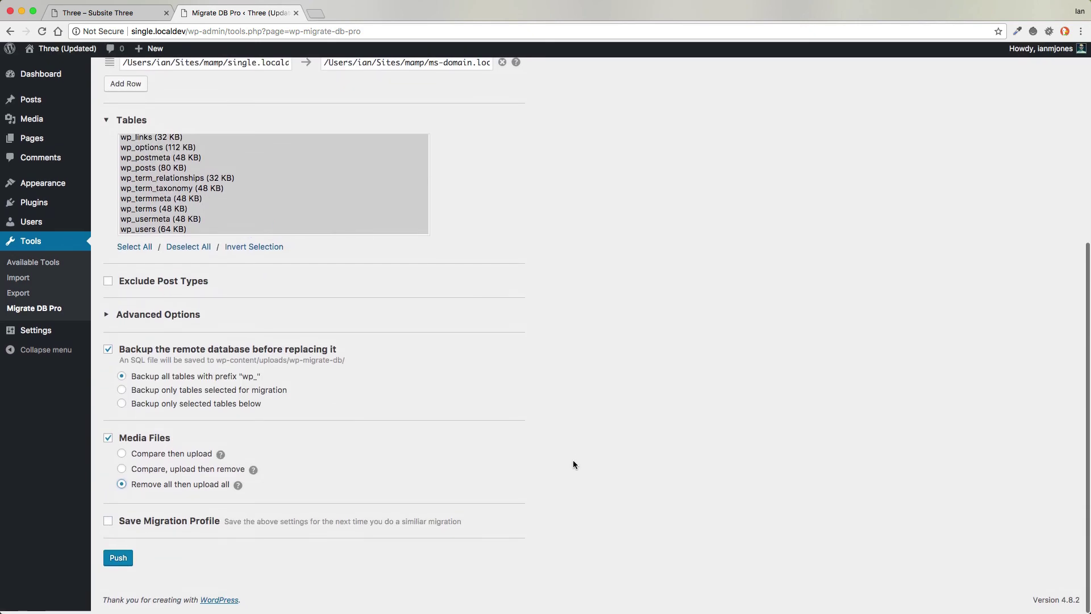
left_click(118, 565)
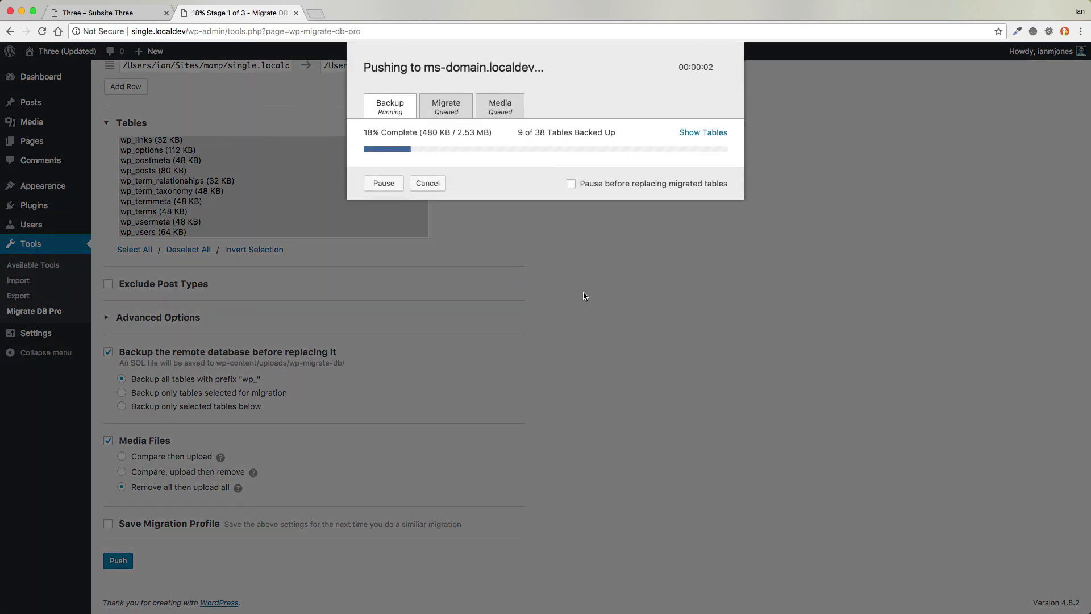
- Show the per-table progress until the push finishes, then return to the Three subsite's tab
left_click(718, 133)
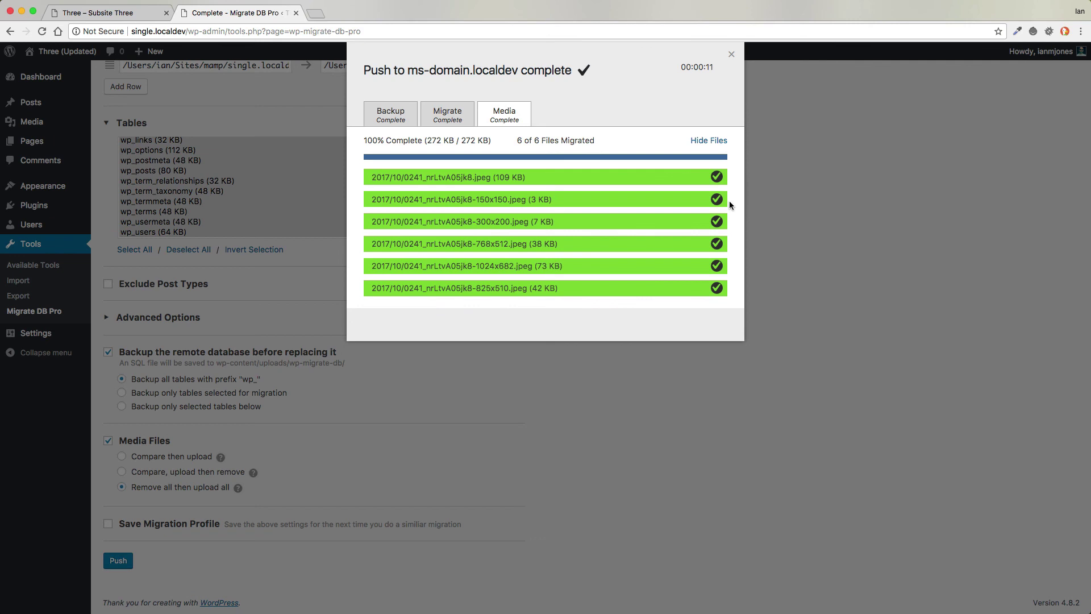
left_click(132, 16)
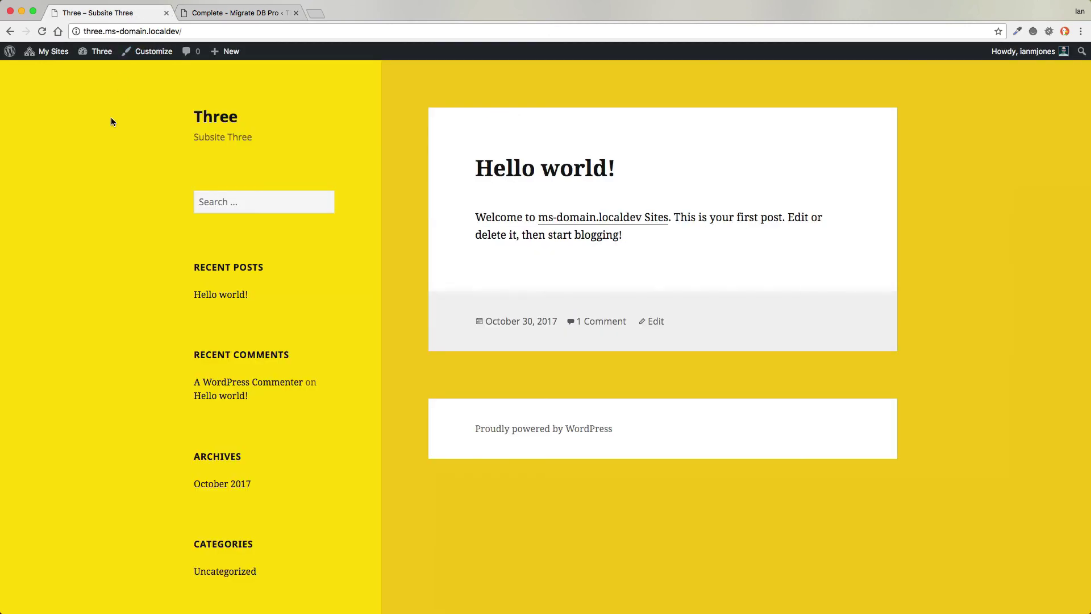
- Reload Three to see the purple 'Three (Updated)' site, then check subsite One
left_click(43, 33)
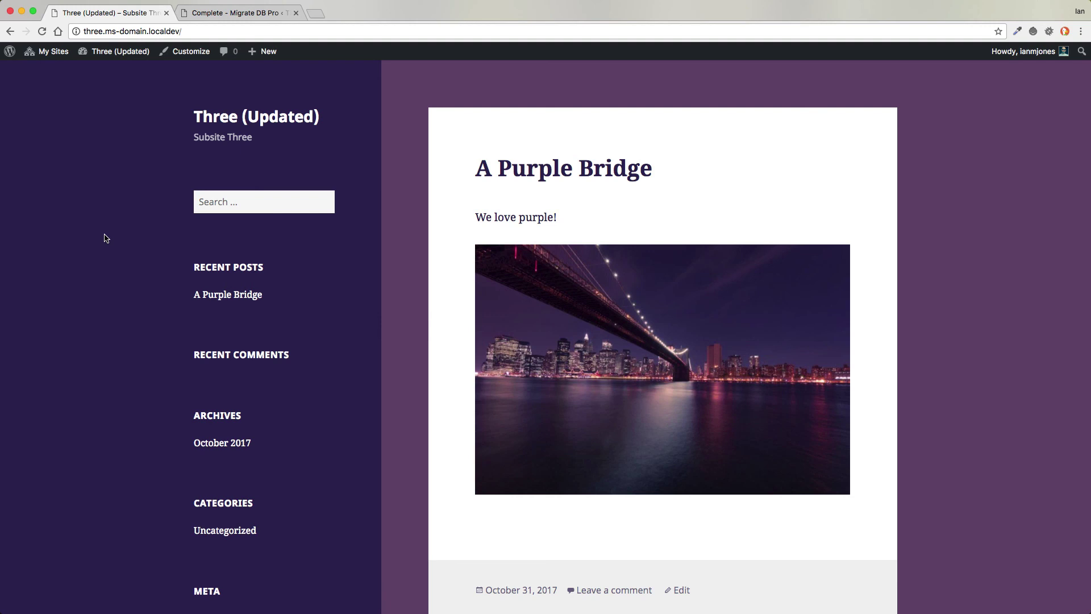
mouse_move(52, 54)
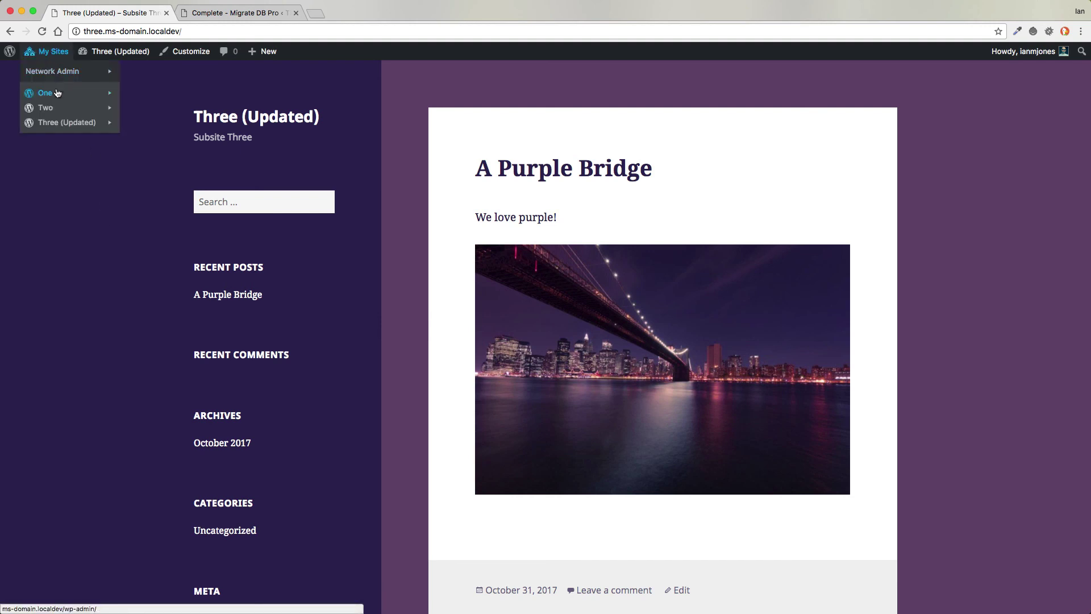
mouse_move(58, 94)
left_click(147, 138)
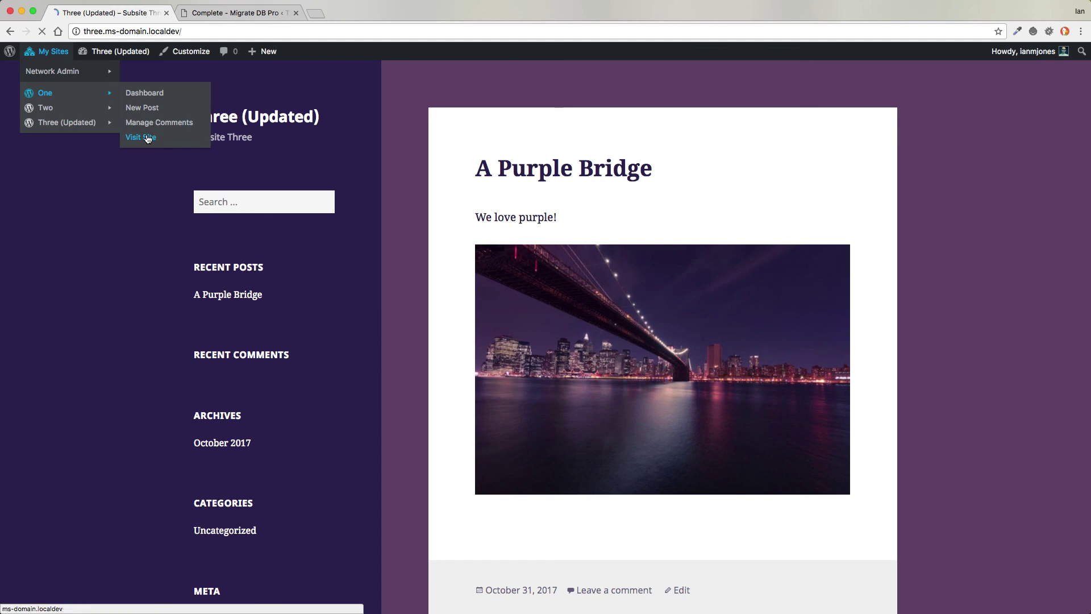
- Check that subsite Two is unchanged, then revisit the updated Three subsite
mouse_move(48, 52)
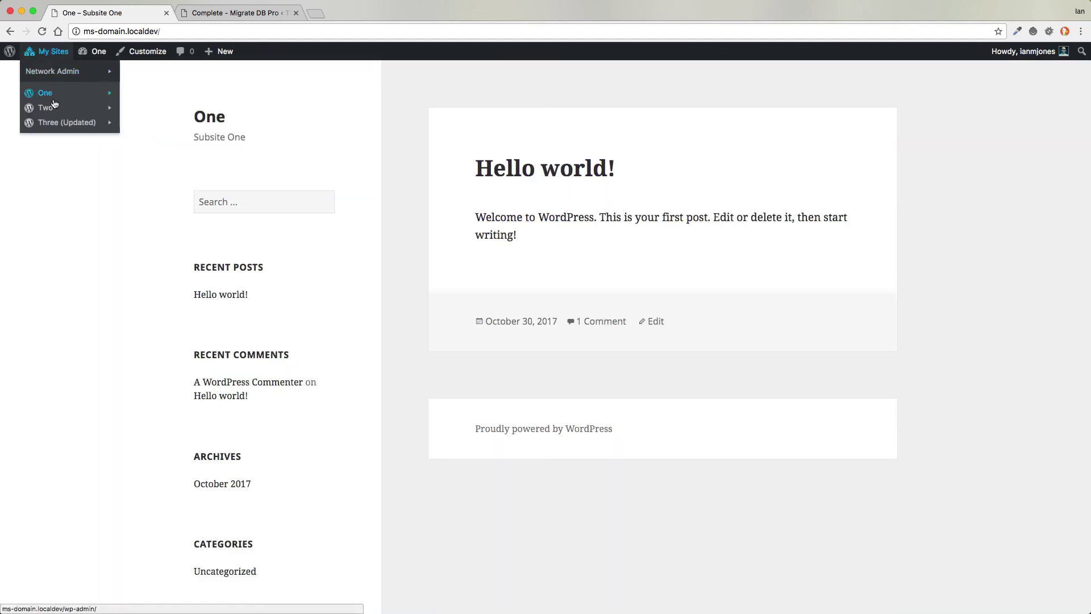
mouse_move(54, 110)
left_click(151, 154)
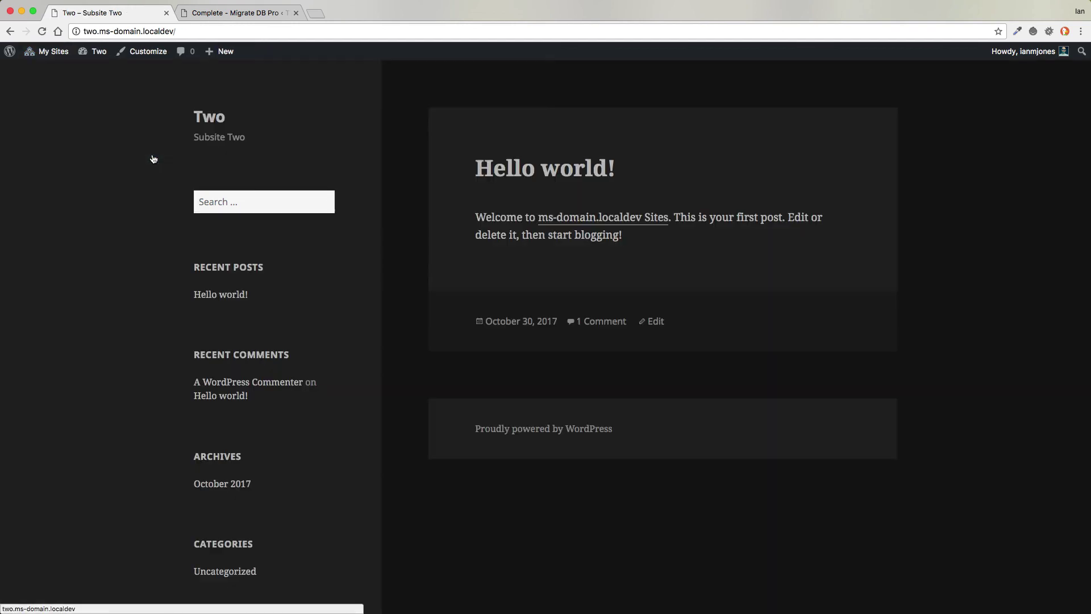
mouse_move(51, 52)
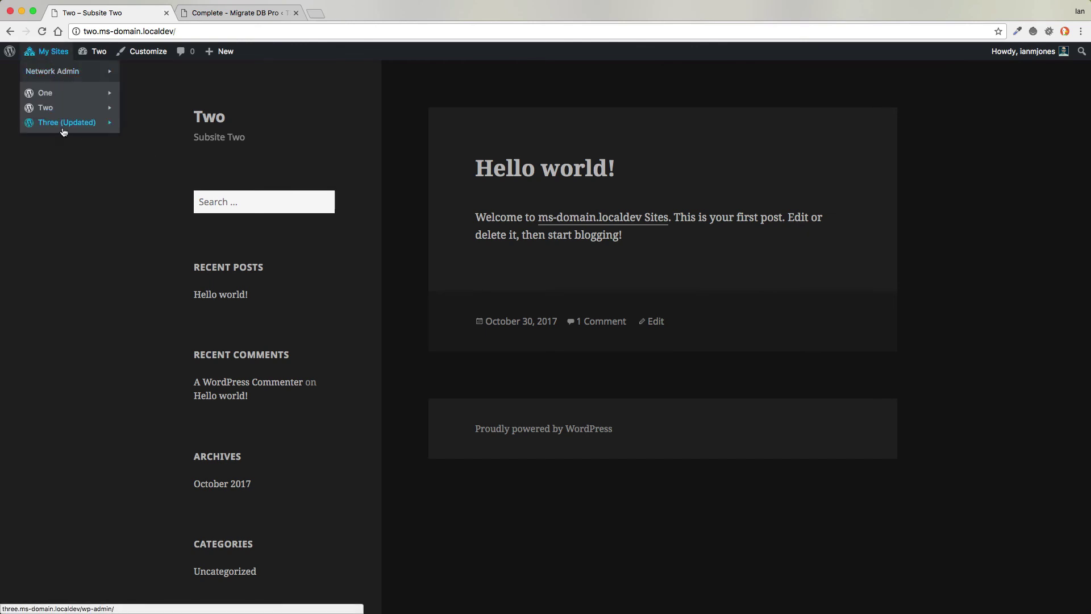
mouse_move(66, 124)
left_click(134, 168)
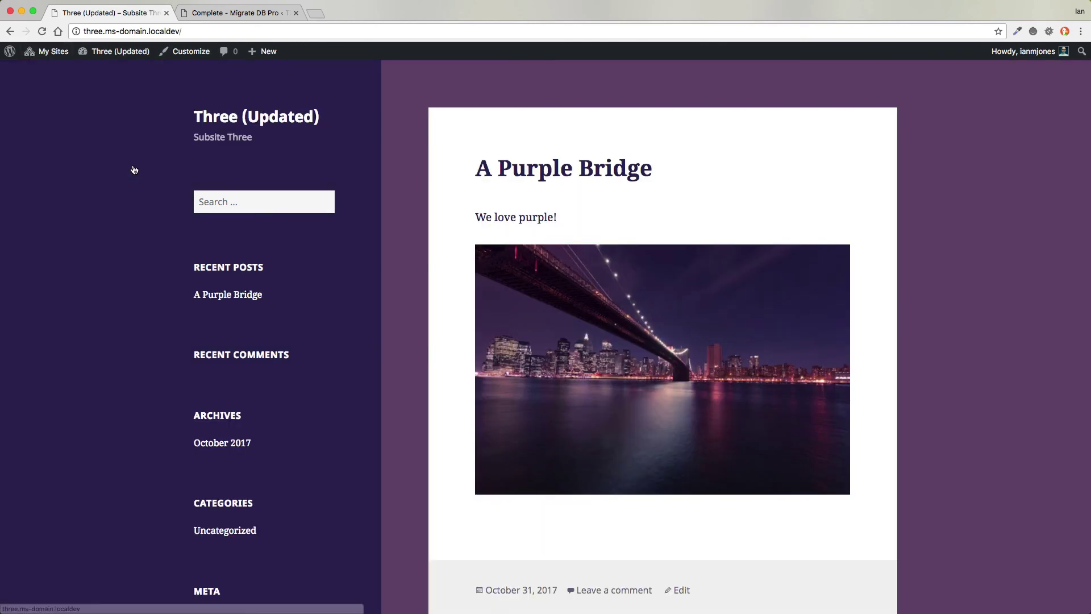